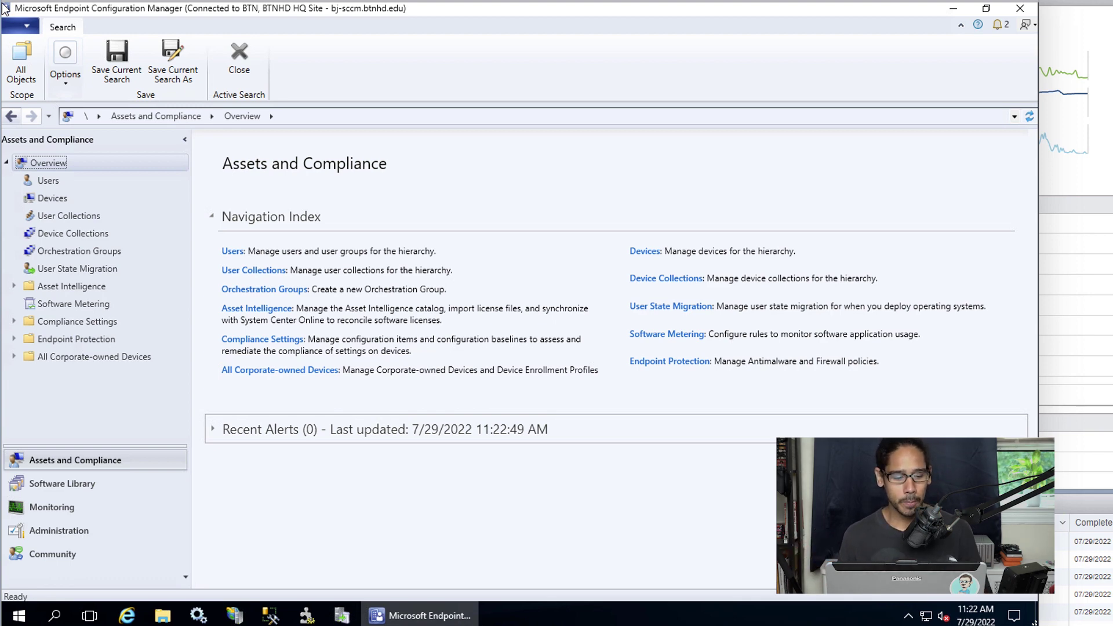
Step: Open the Software Update Point component properties for the BTN - BTNHD HQ Site in the site configuration
{"action": "left_click", "coordinate": [58, 530]}
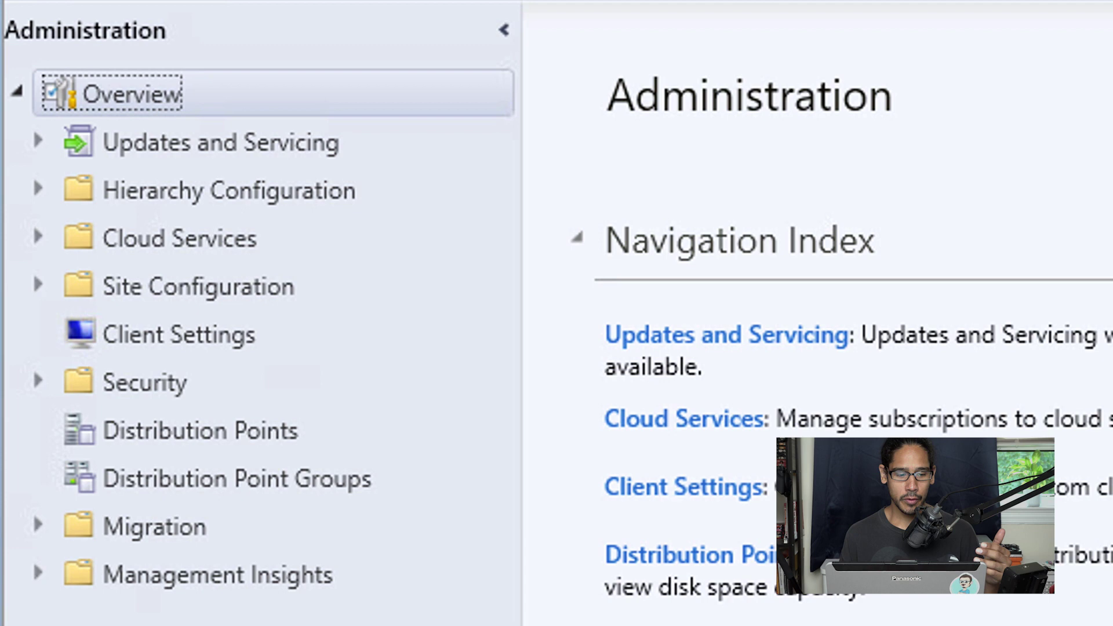
{"action": "left_click", "coordinate": [197, 286]}
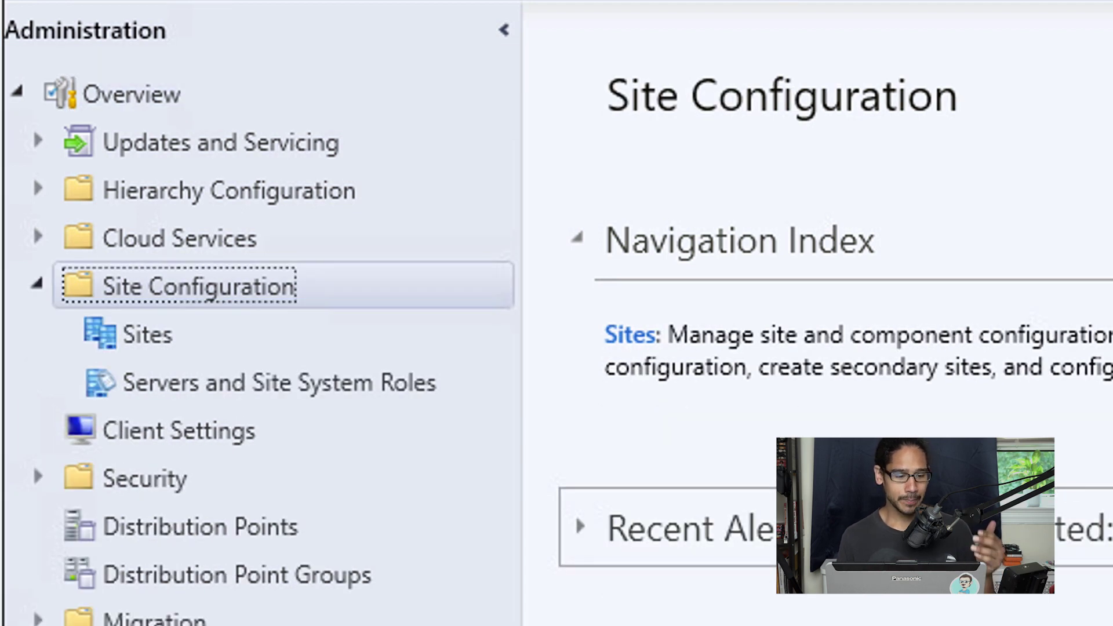
{"action": "left_click", "coordinate": [148, 335]}
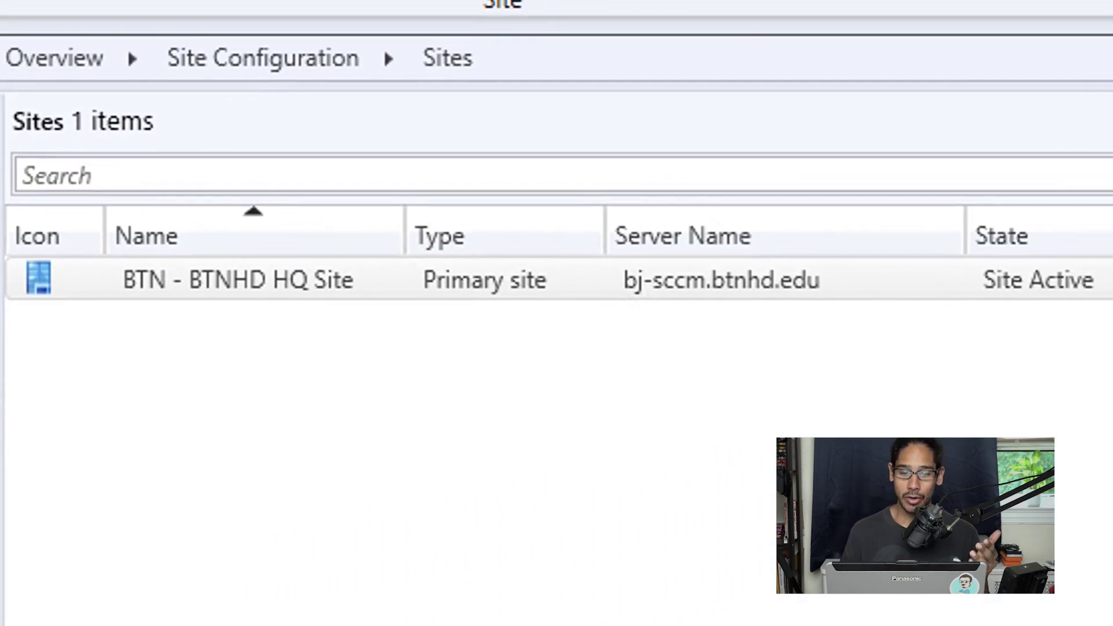
{"action": "left_click", "coordinate": [238, 280]}
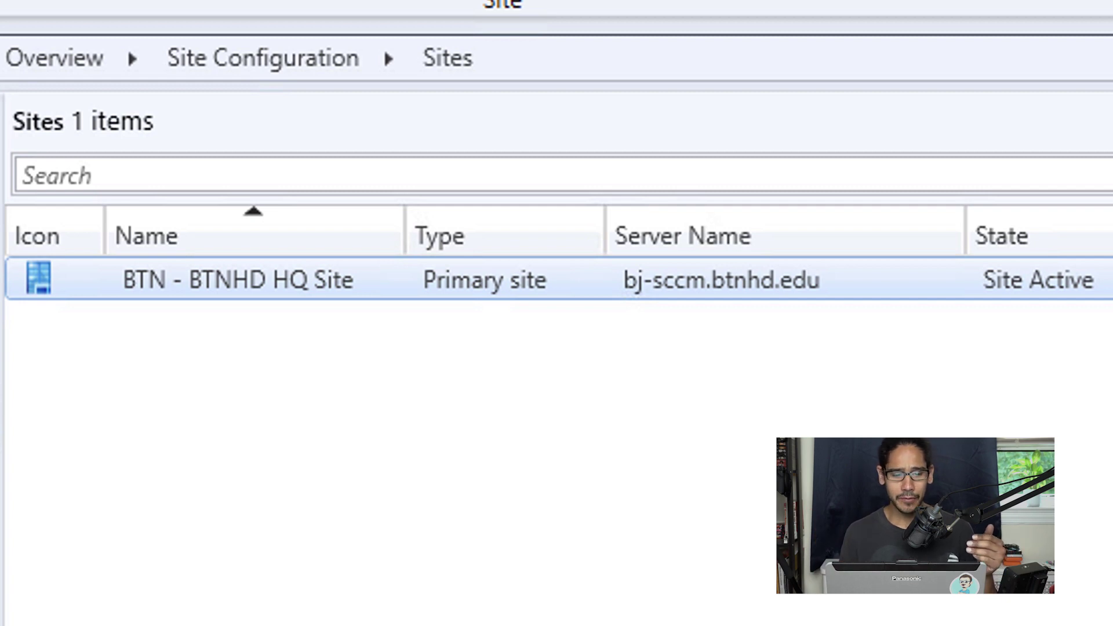
{"action": "right_click", "coordinate": [389, 288]}
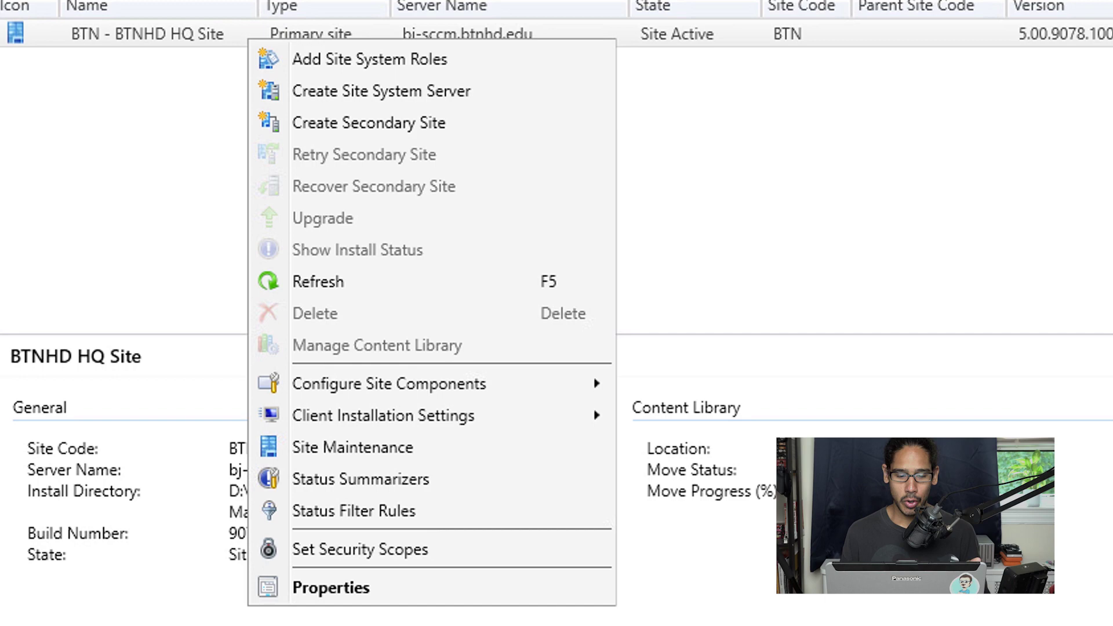
{"action": "mouse_move", "coordinate": [388, 384]}
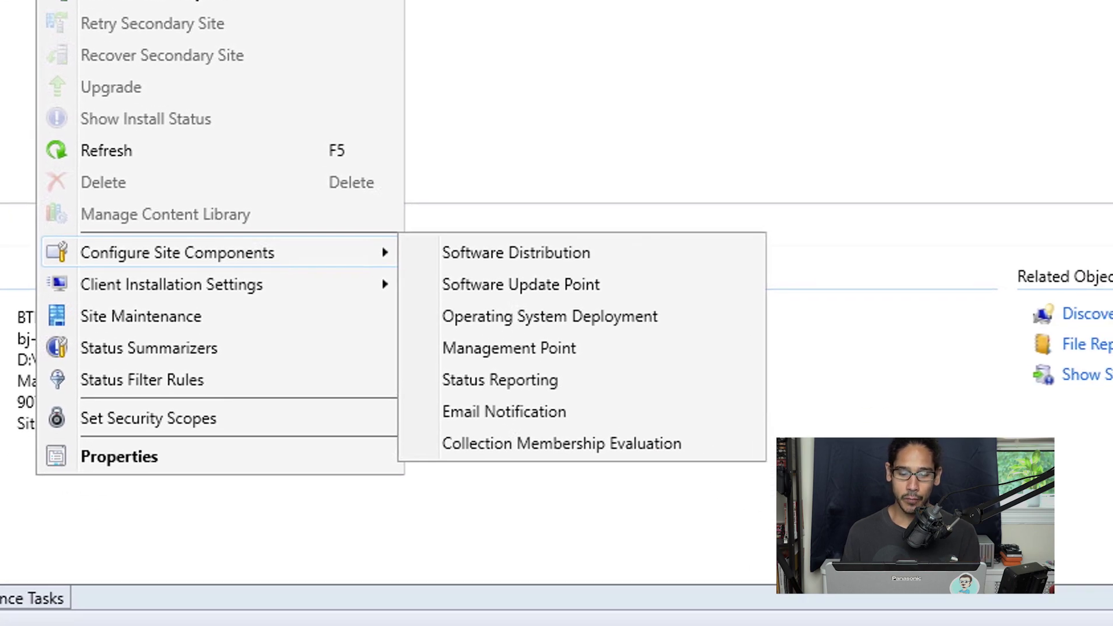
{"action": "left_click", "coordinate": [520, 284]}
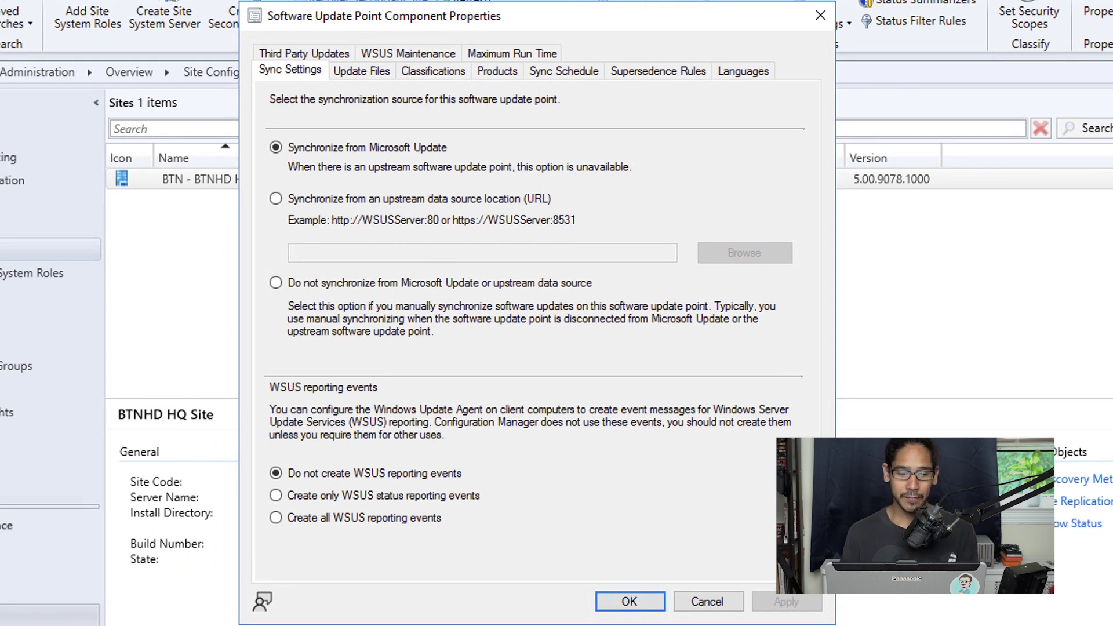
Step: Review the software update classifications and enable the Microsoft 365 Apps/Office 2019/Office LTSC product for the software update point
{"action": "left_click", "coordinate": [432, 71]}
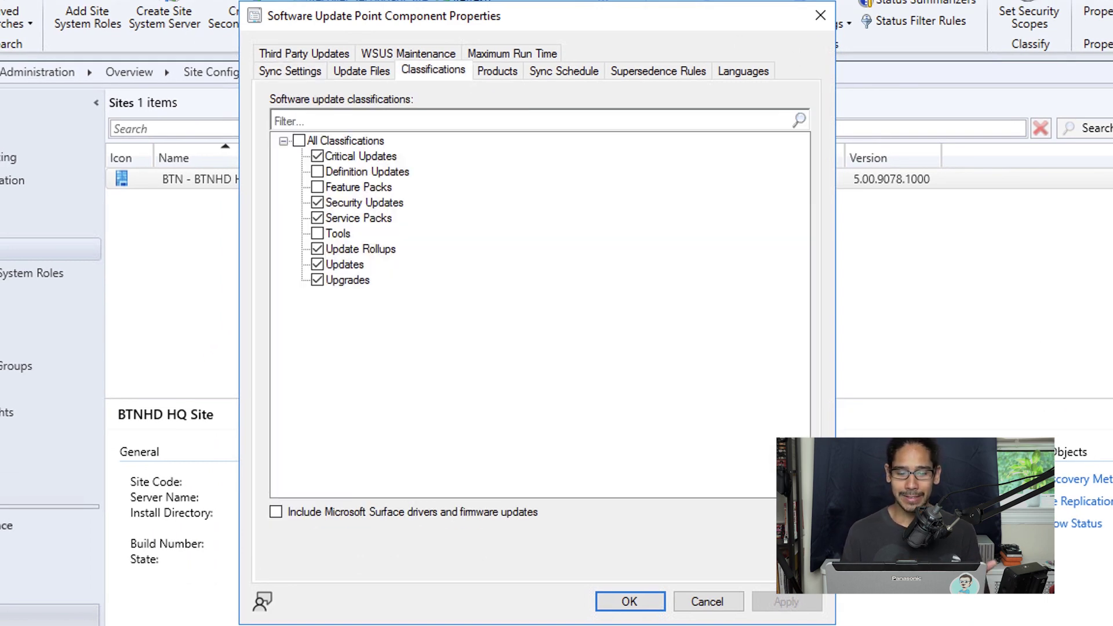
{"action": "left_click", "coordinate": [344, 264]}
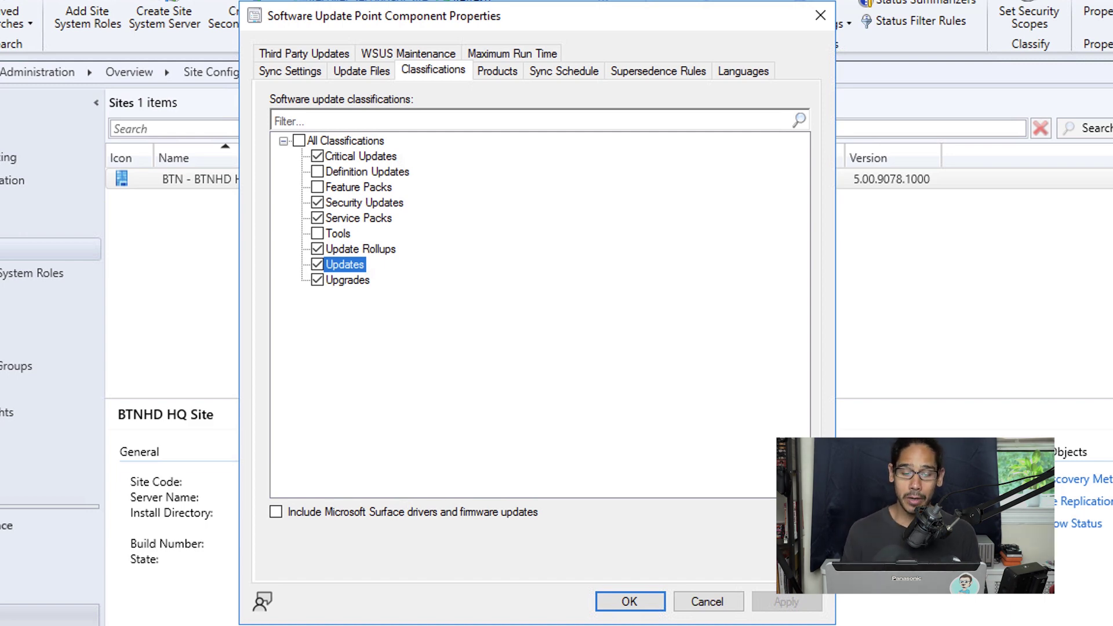
{"action": "key", "text": "ctrl+Tab"}
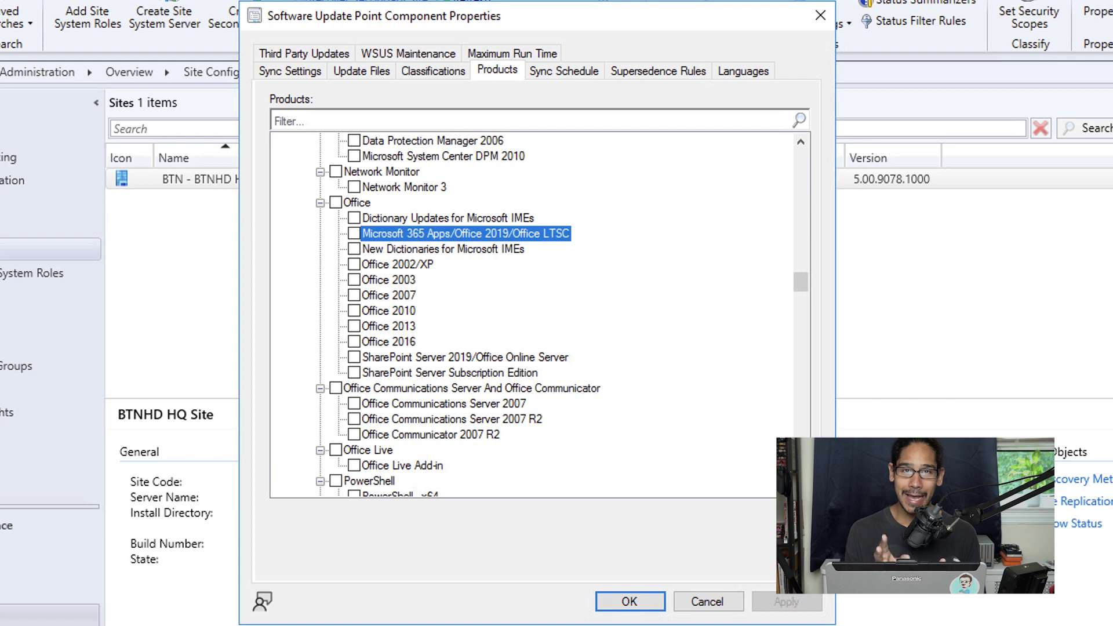
{"action": "key", "text": "space"}
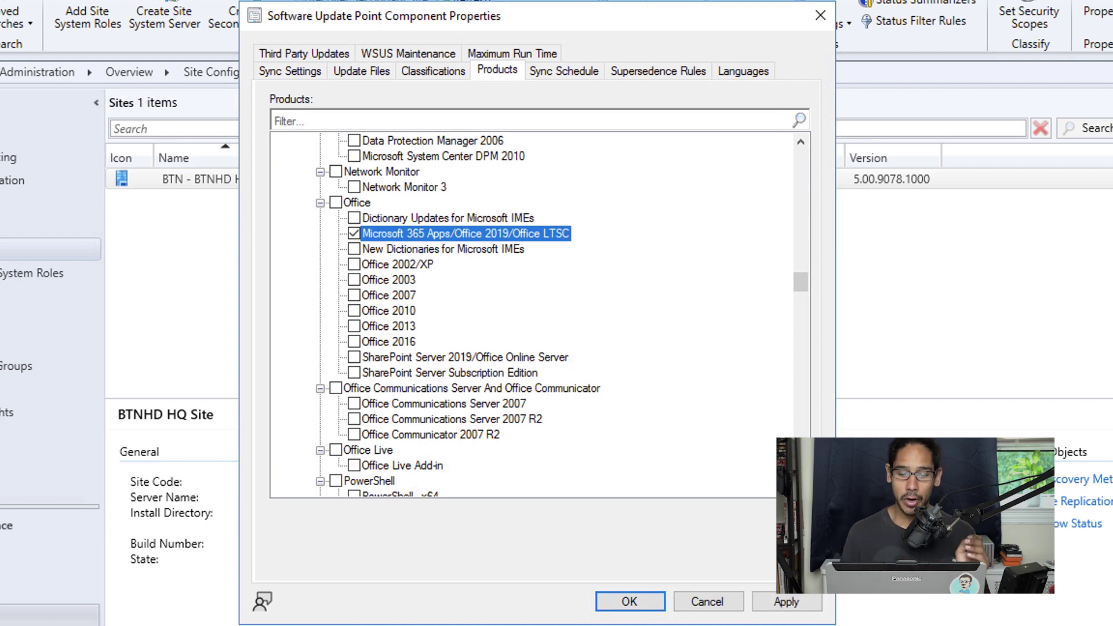
{"action": "key", "text": "alt+a"}
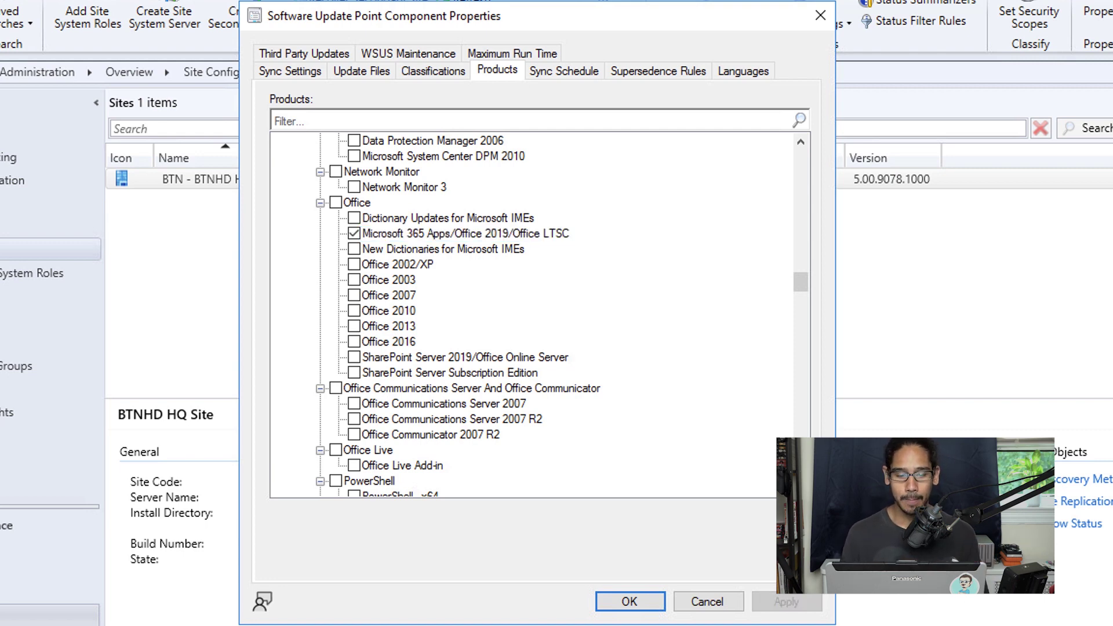
{"action": "key", "text": "Return"}
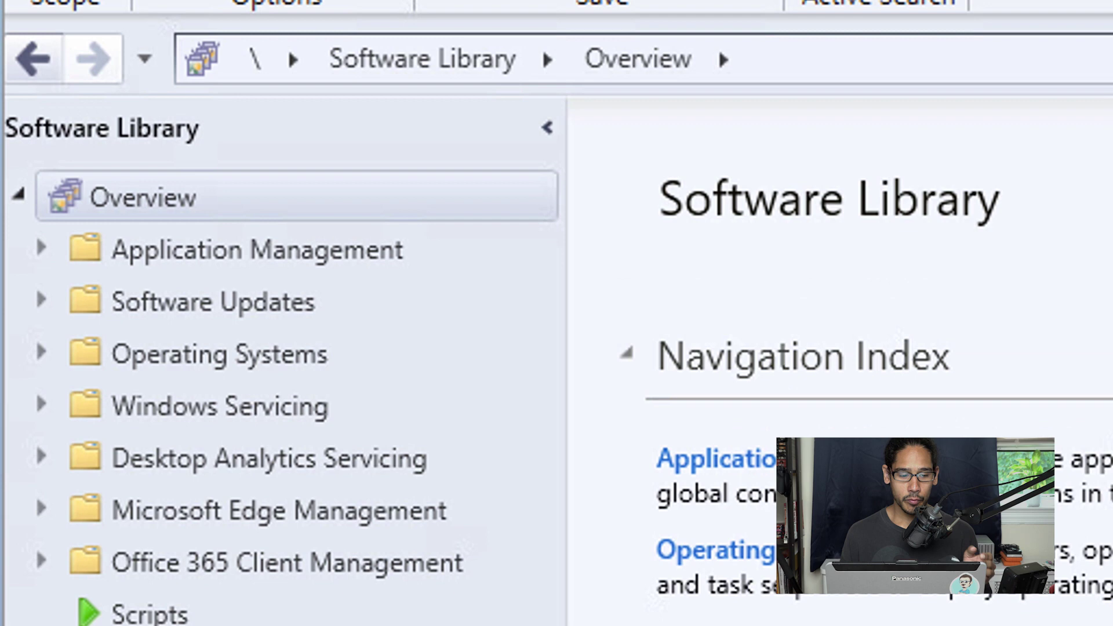
Step: Run a site-wide software update synchronization from Office 365 Updates and open wsyncmgr.log in the Configuration Manager Logs folder
{"action": "left_click", "coordinate": [287, 562]}
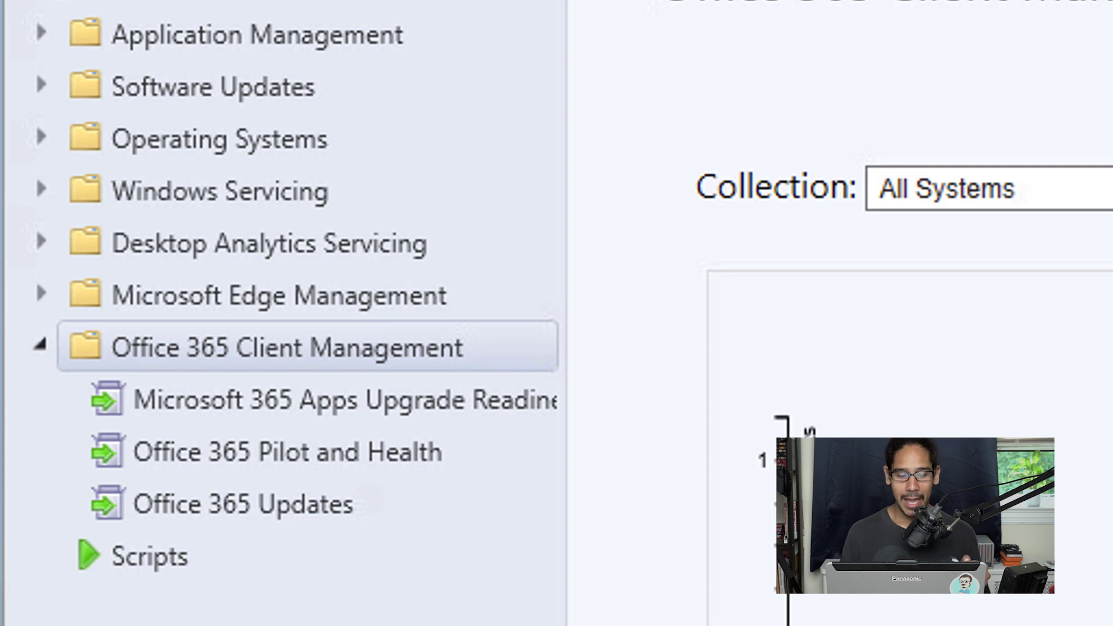
{"action": "left_click", "coordinate": [244, 505]}
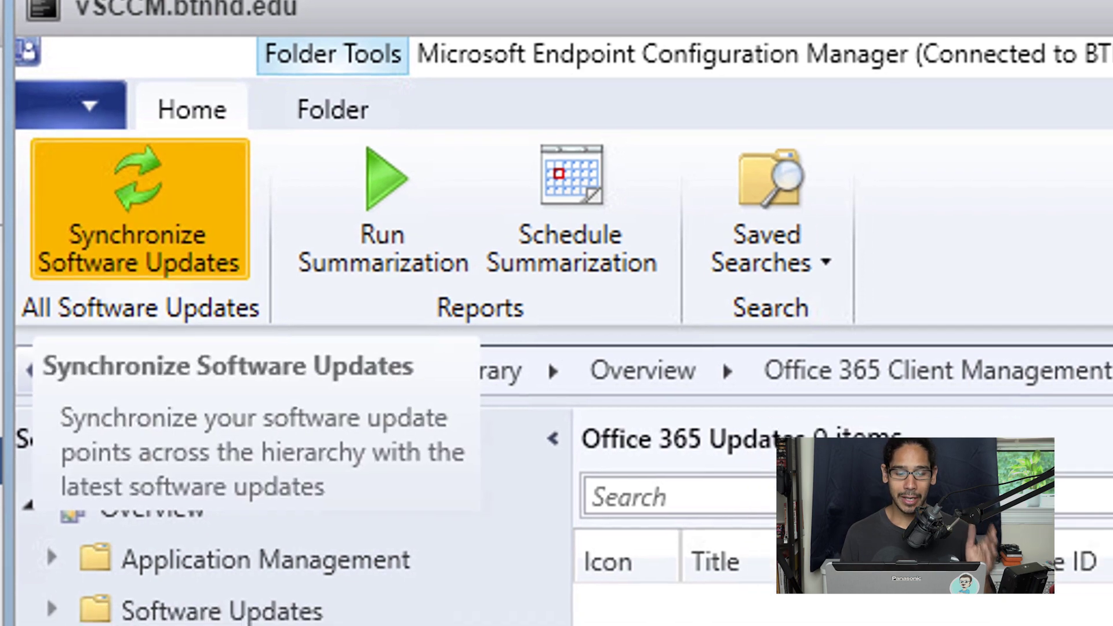
{"action": "left_click", "coordinate": [162, 226]}
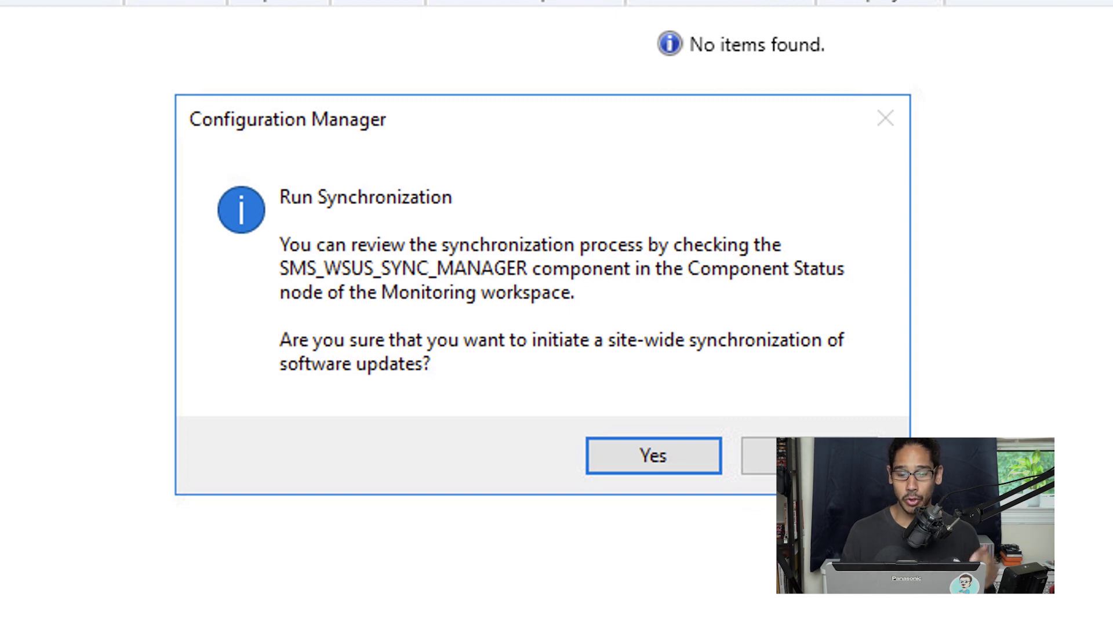
{"action": "key", "text": "Return"}
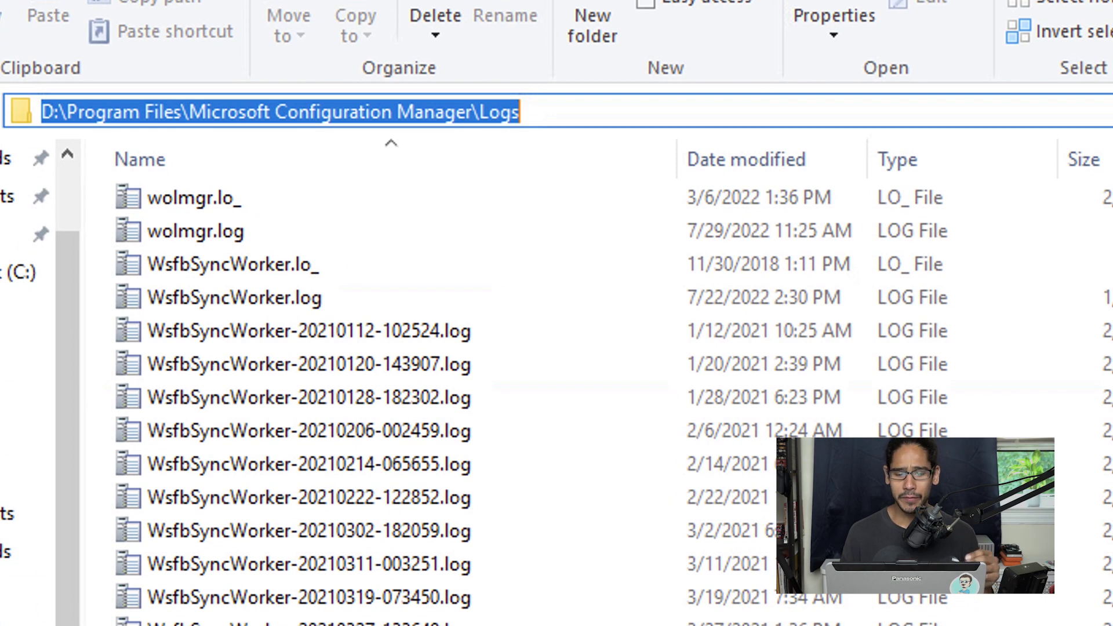
{"action": "left_click", "coordinate": [279, 511]}
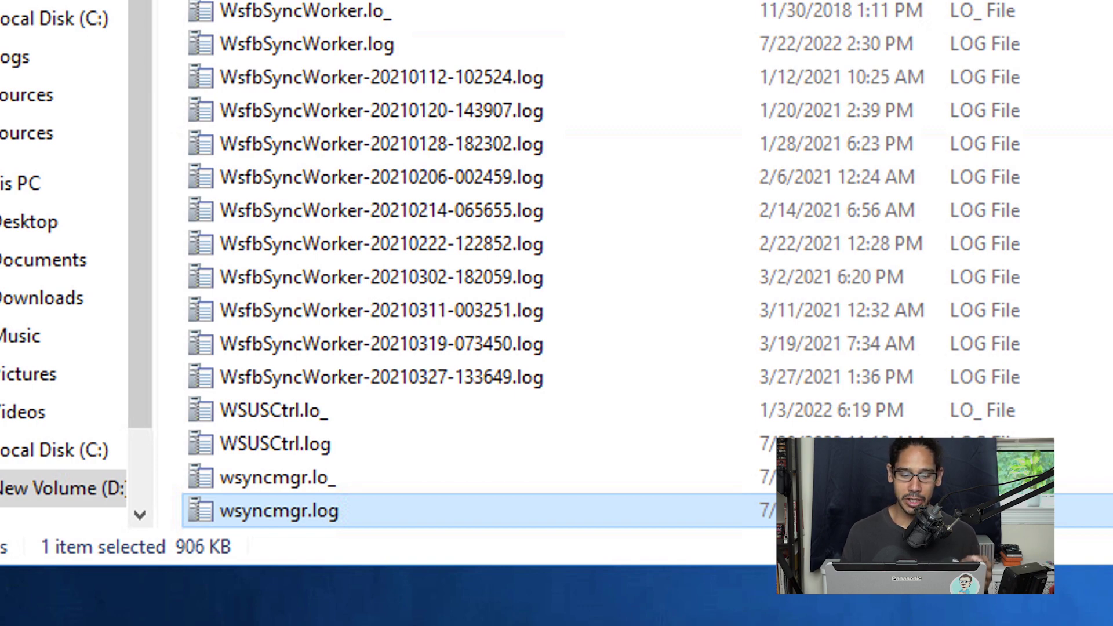
{"action": "key", "text": "Return"}
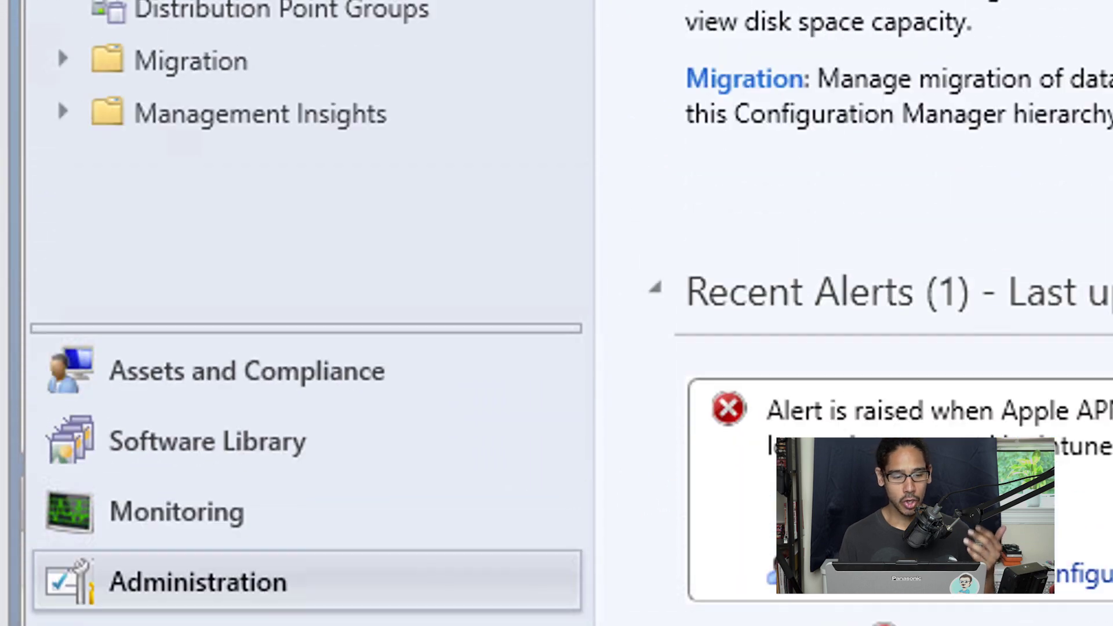
Step: Set management of the Office 365 Client Agent to Yes in the Software Updates settings of Client Settings for Workstations
{"action": "left_click", "coordinate": [217, 462]}
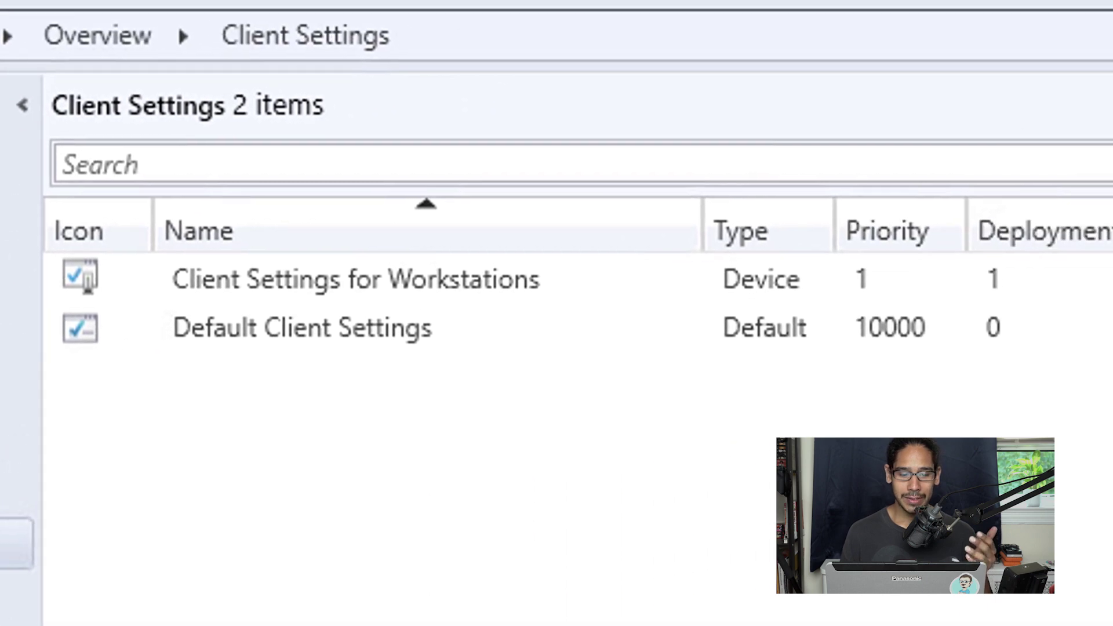
{"action": "left_click", "coordinate": [908, 196]}
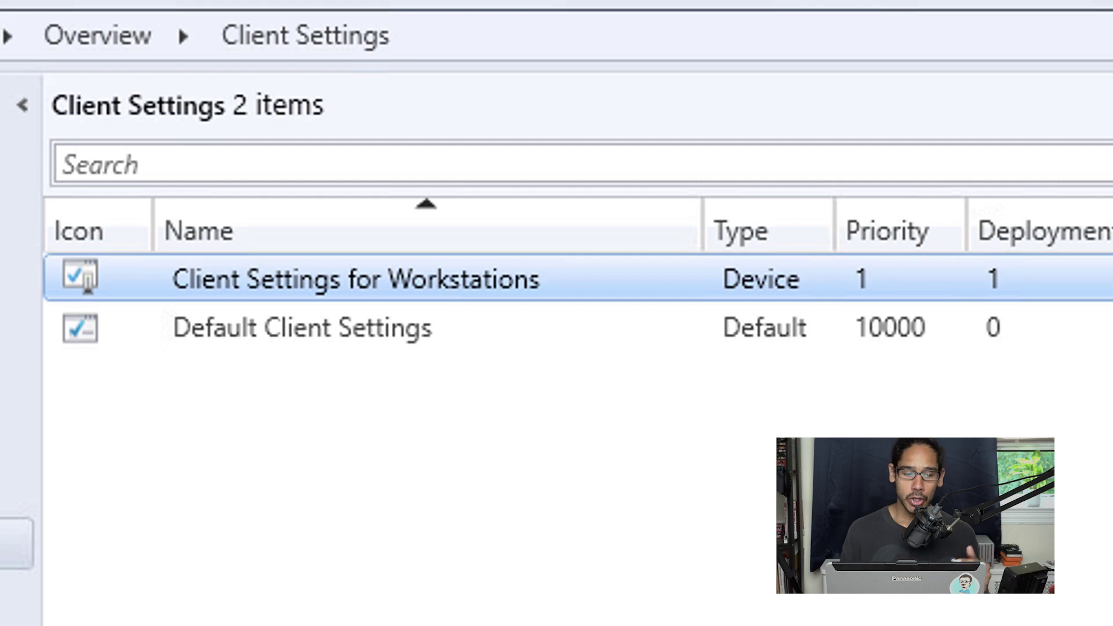
{"action": "key", "text": "Return"}
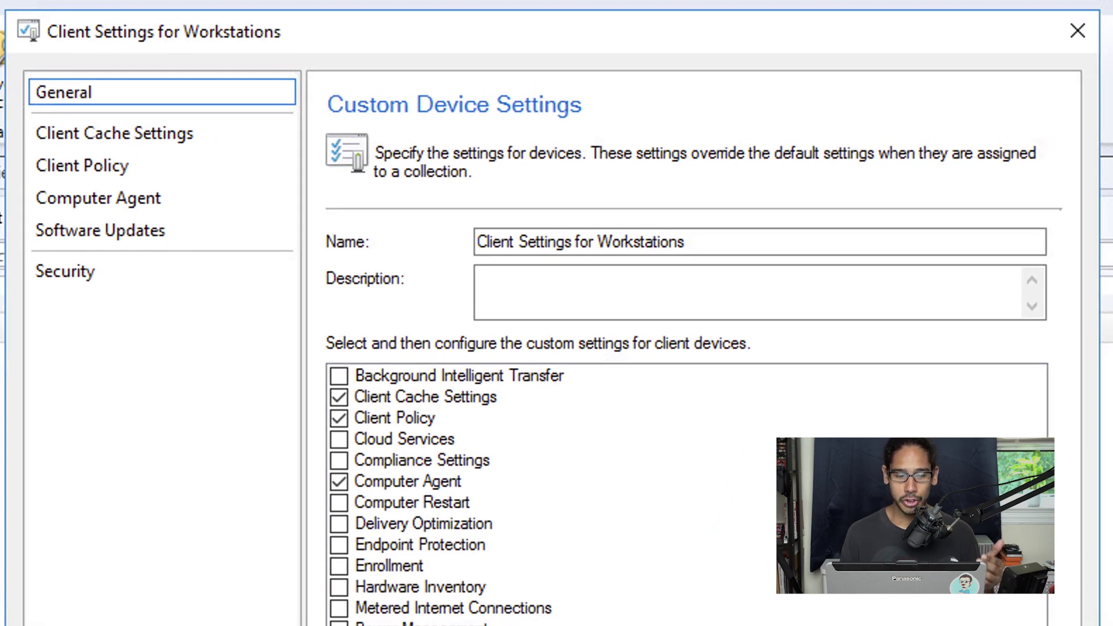
{"action": "left_click", "coordinate": [100, 230]}
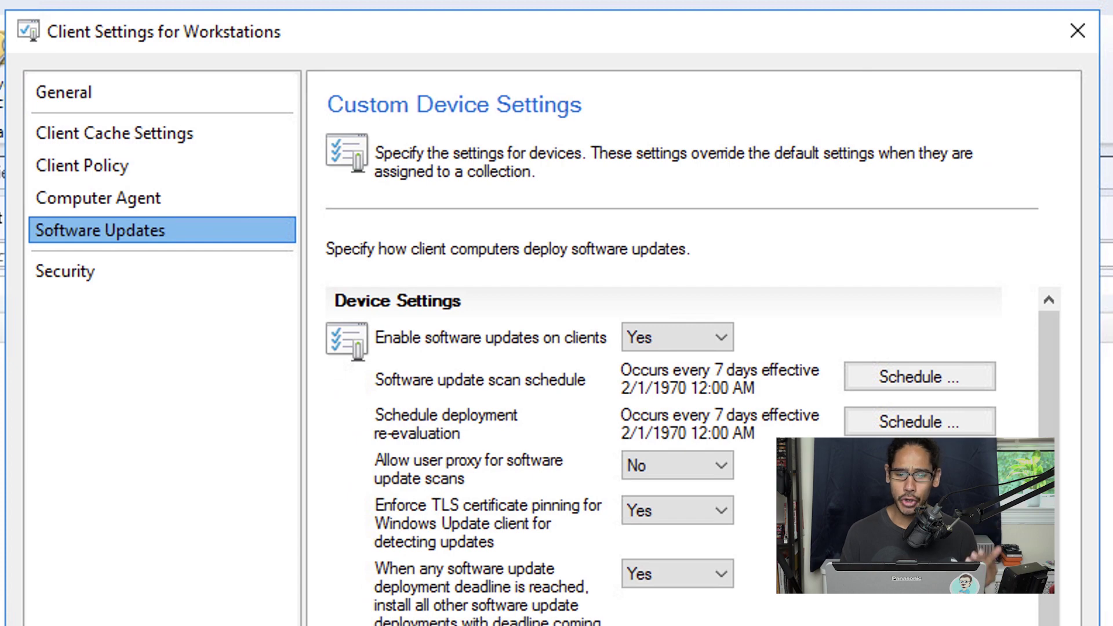
{"action": "scroll", "coordinate": [681, 458], "scroll_direction": "down", "scroll_amount": 5}
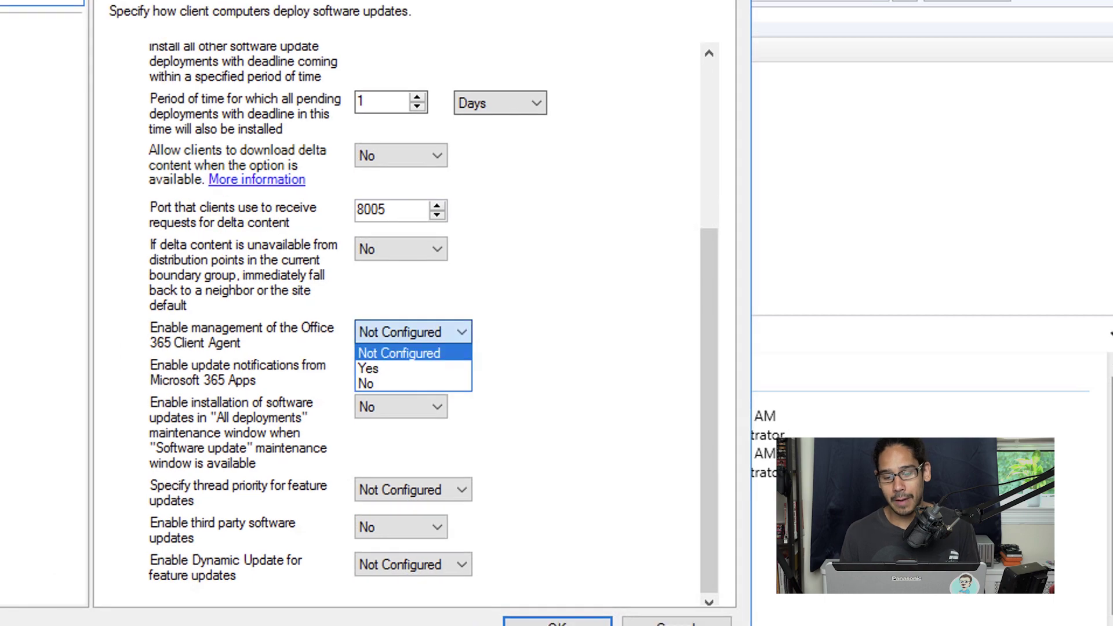
{"action": "left_click", "coordinate": [368, 368]}
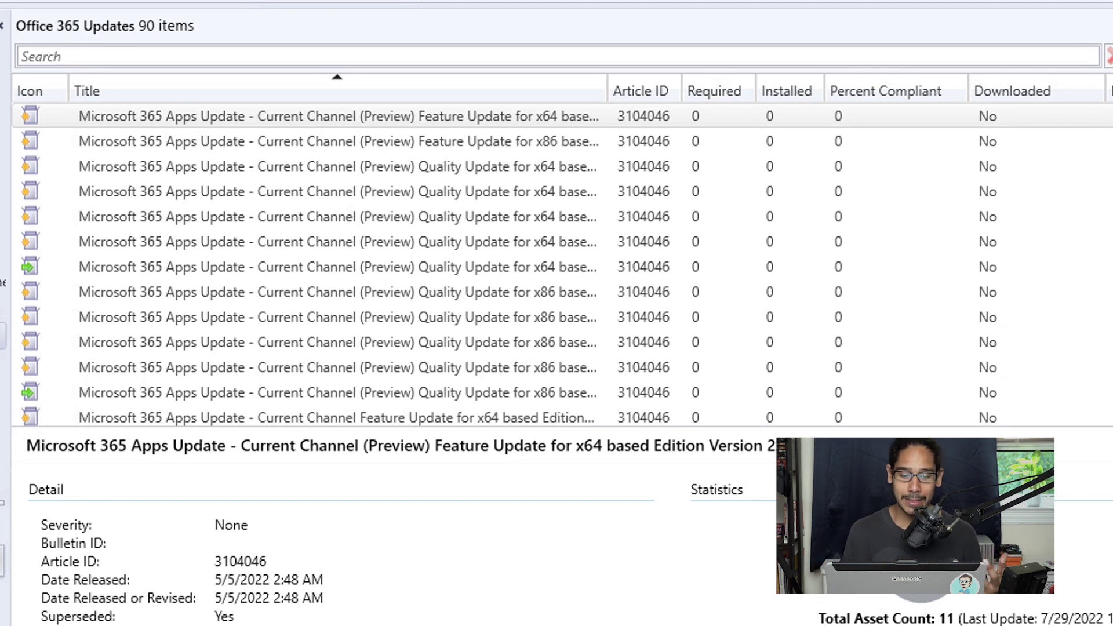
Step: Add the Expired and Date Released search criteria to the Office 365 Updates list
{"action": "left_click", "coordinate": [1056, 79]}
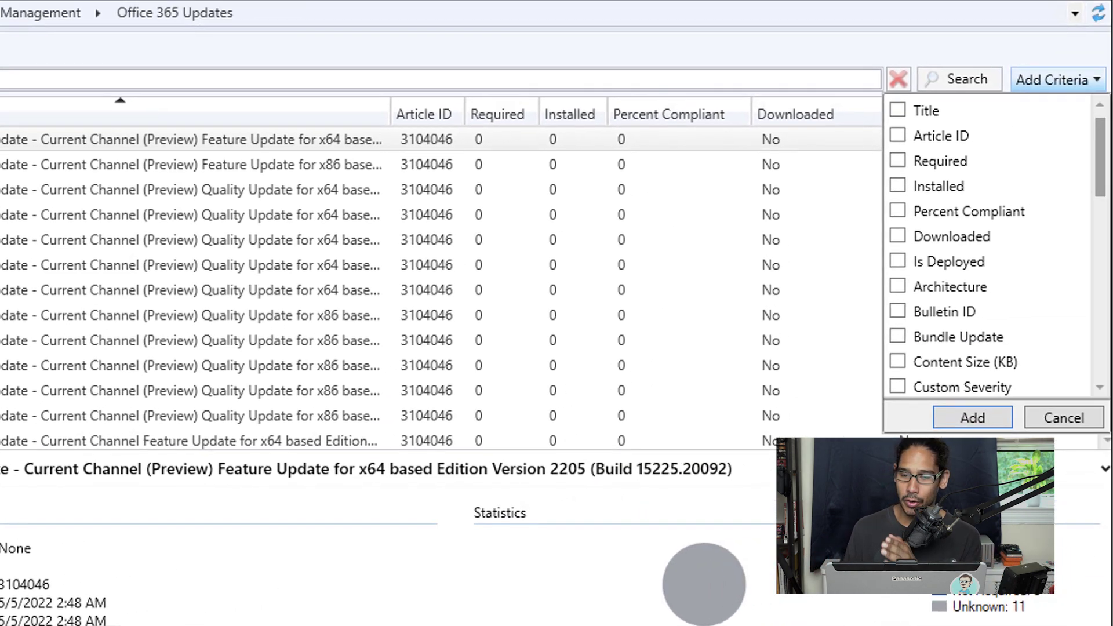
{"action": "scroll", "coordinate": [960, 249], "scroll_direction": "down", "scroll_amount": 5}
{"action": "left_click", "coordinate": [870, 210]}
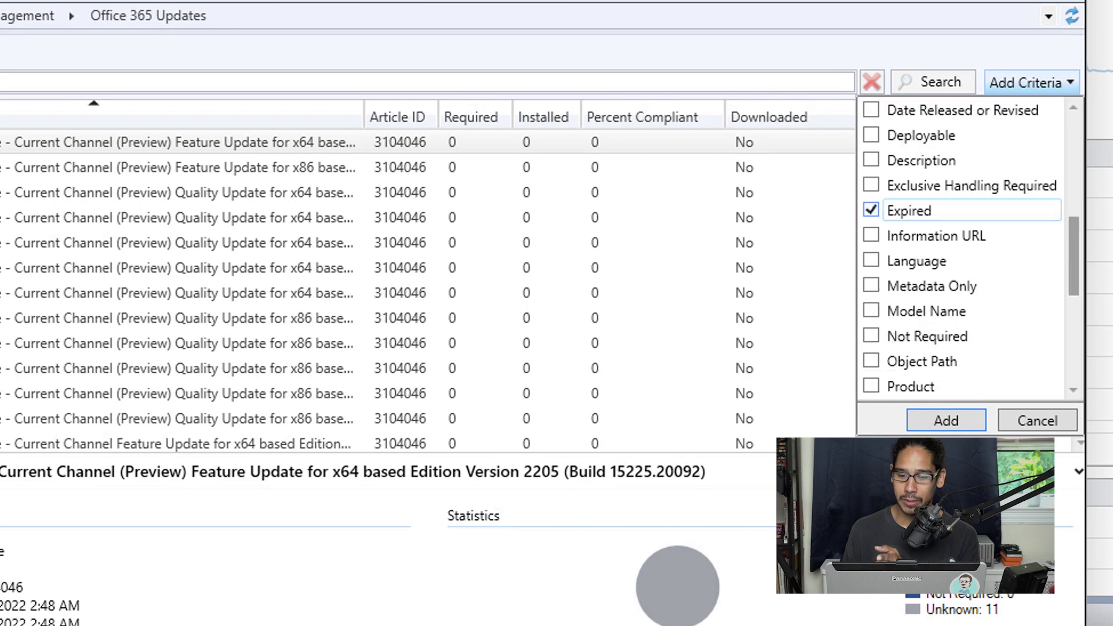
{"action": "scroll", "coordinate": [961, 249], "scroll_direction": "up", "scroll_amount": 2}
{"action": "left_click", "coordinate": [871, 193]}
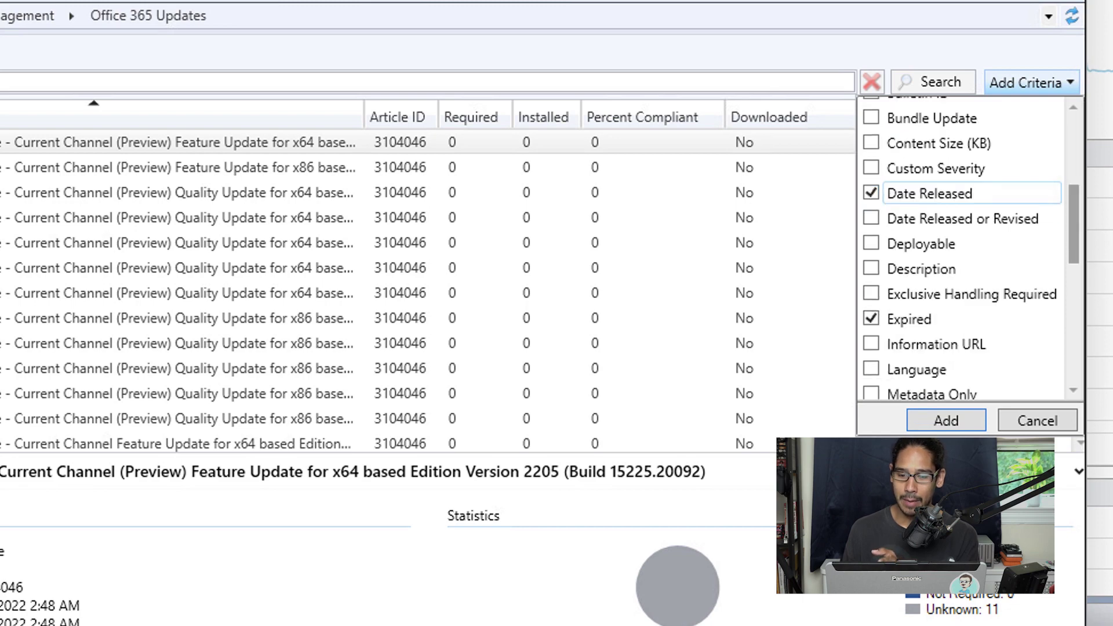
{"action": "left_click", "coordinate": [946, 420]}
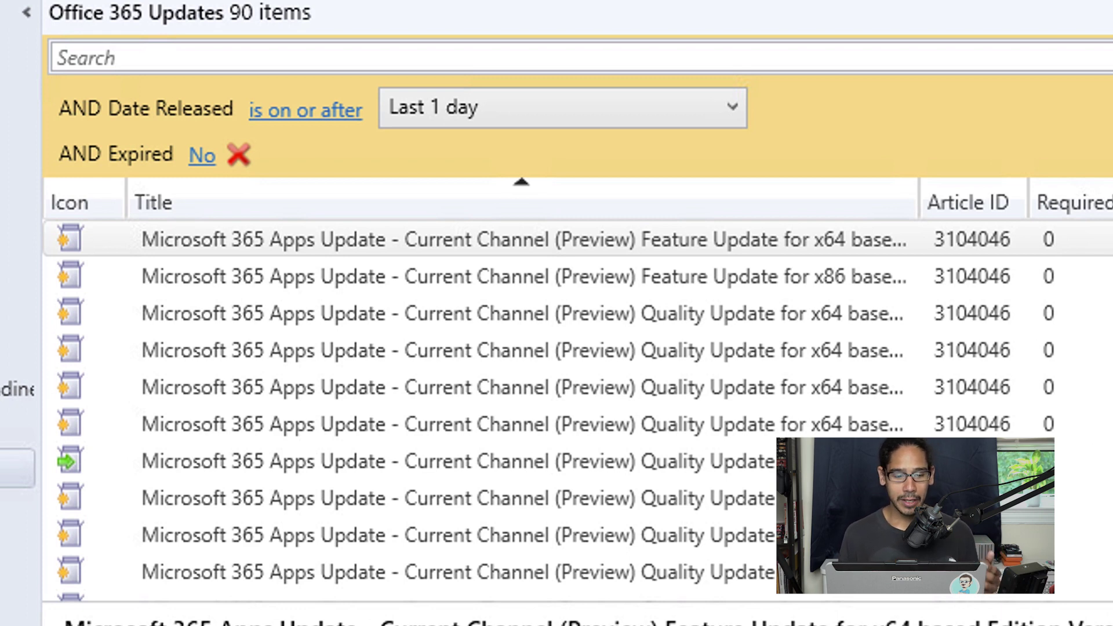
Step: Filter the Office 365 updates to non-expired ones with a release date between 7/1/2022 and 7/29/2022
{"action": "left_click", "coordinate": [305, 110]}
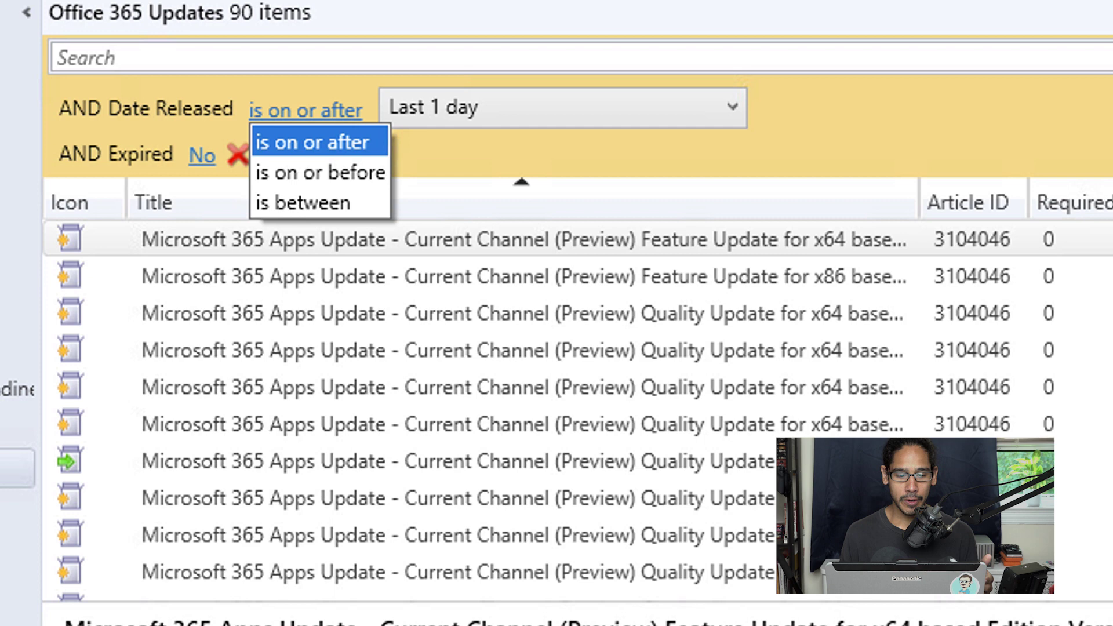
{"action": "left_click", "coordinate": [302, 203]}
{"action": "left_click", "coordinate": [202, 156]}
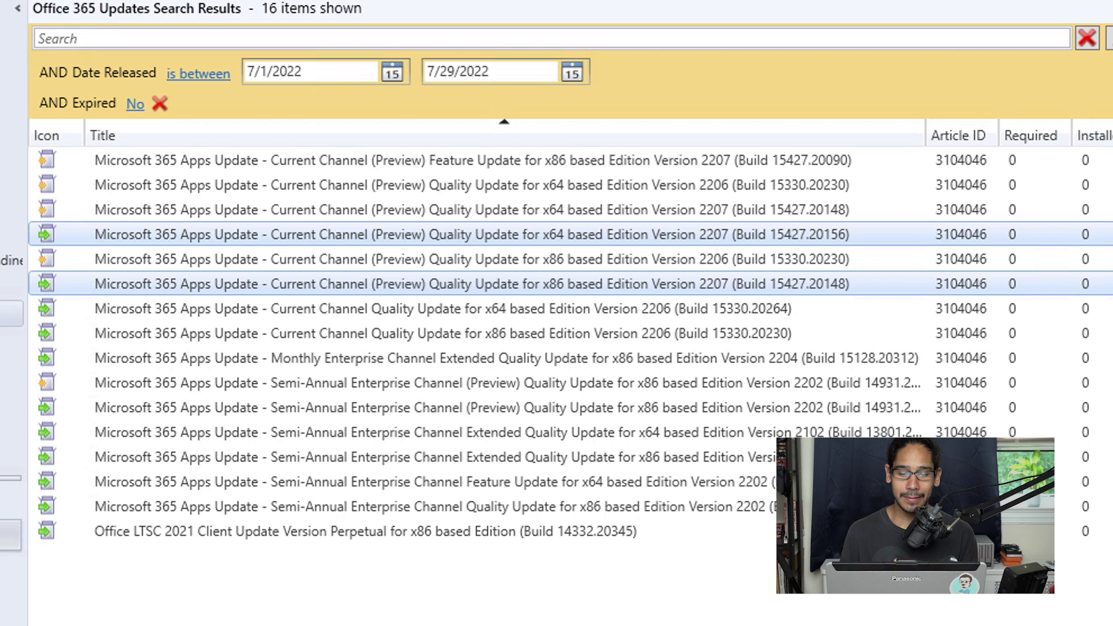
Step: Start downloading the selected Current Channel (Preview) Version 2207 updates into a new deployment package named "Microsoft 365 Apps Update - BTNHD - Current Channel v2207"
{"action": "right_click", "coordinate": [483, 288]}
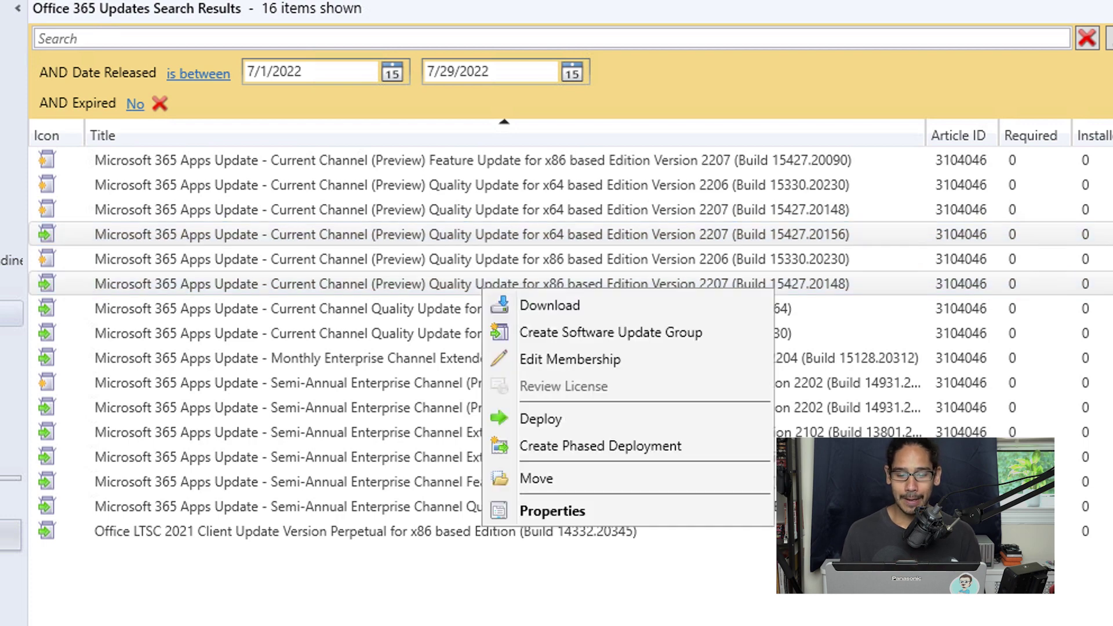
{"action": "left_click", "coordinate": [549, 305]}
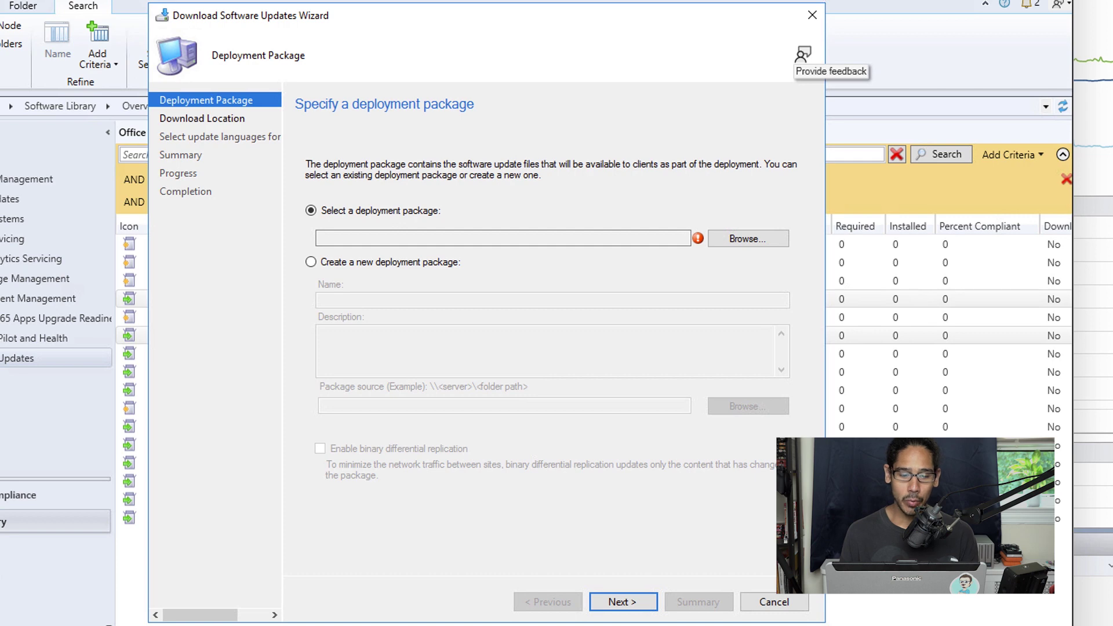
{"action": "left_click", "coordinate": [311, 262]}
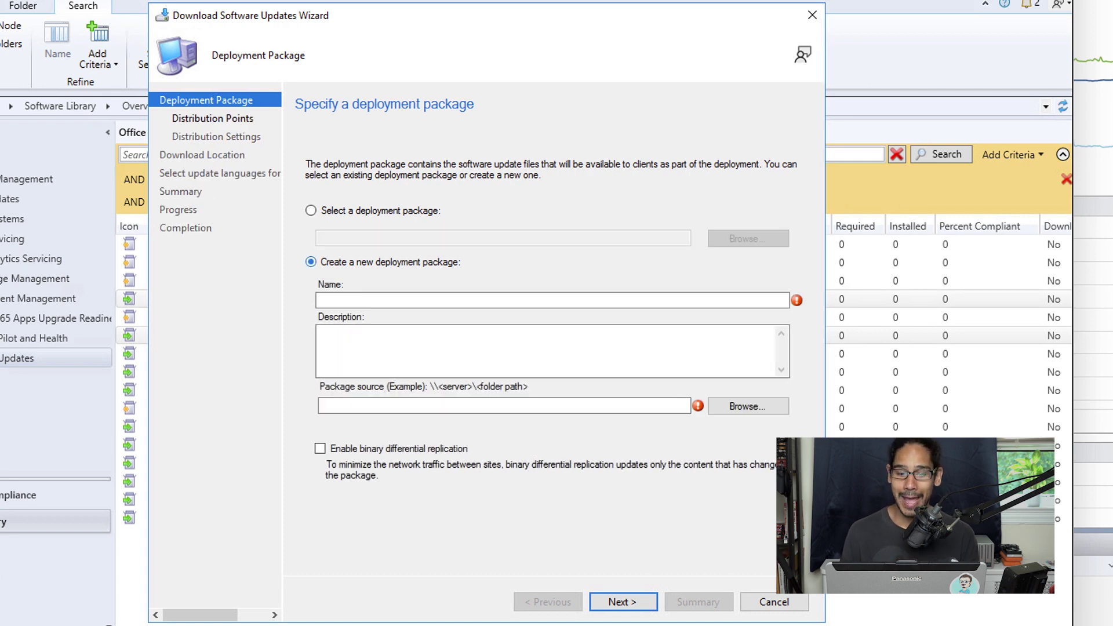
{"action": "left_click", "coordinate": [552, 300]}
{"action": "type", "text": "Microsoft 365 Apps Update - BTNHD - Current Channel v2207"}
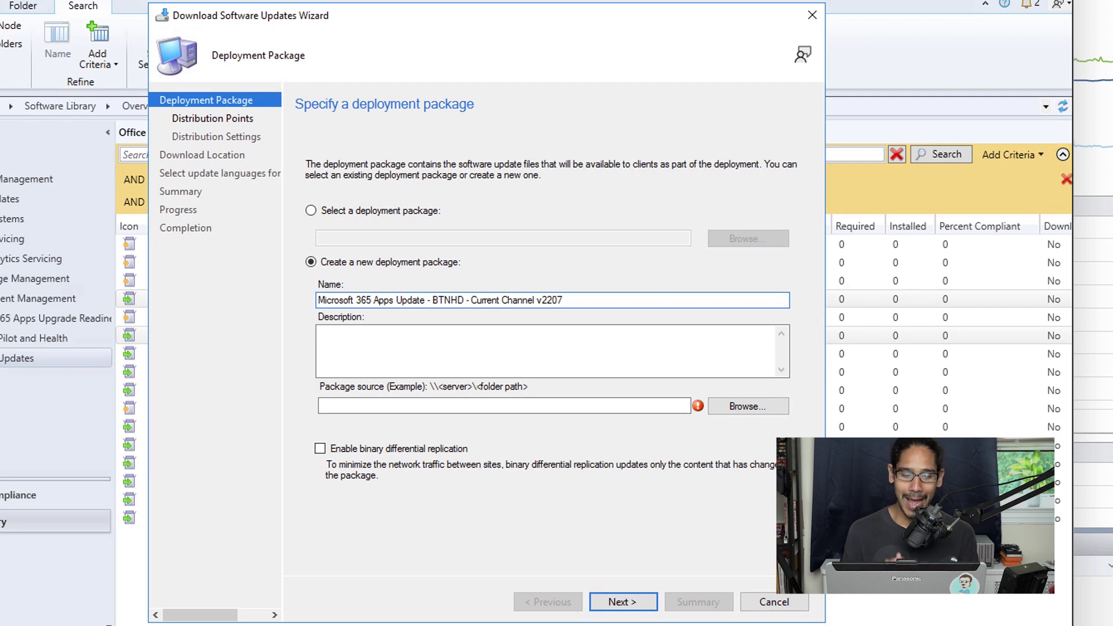
Step: Set the new deployment package's source to \\bj-sccm\sources\Microsoft365Updates
{"action": "key", "text": "alt+Tab"}
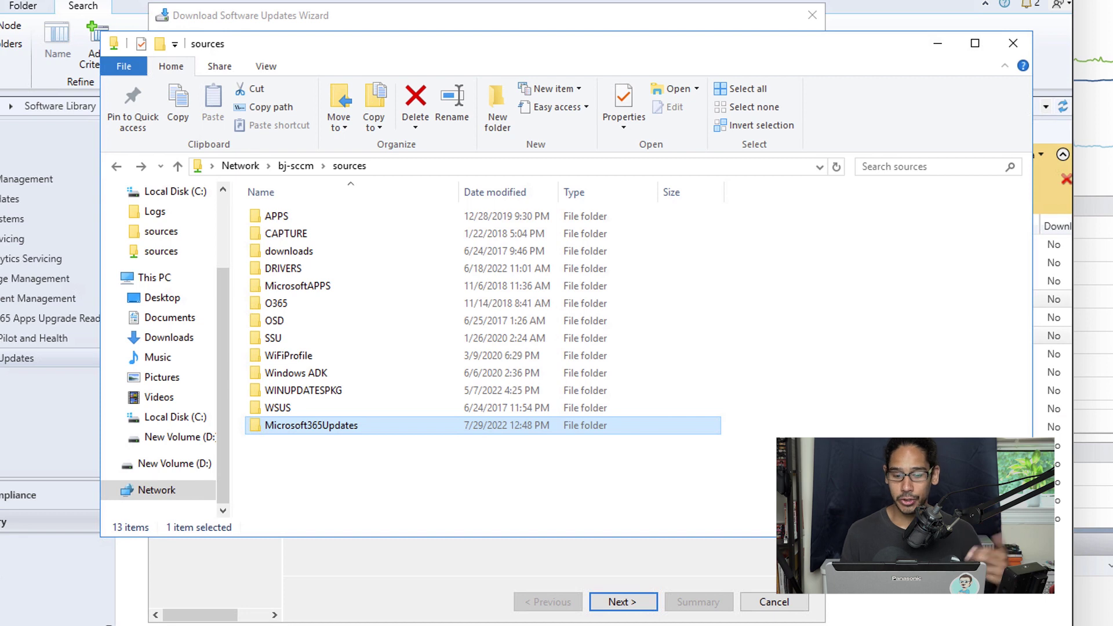
{"action": "key", "text": "alt+Tab"}
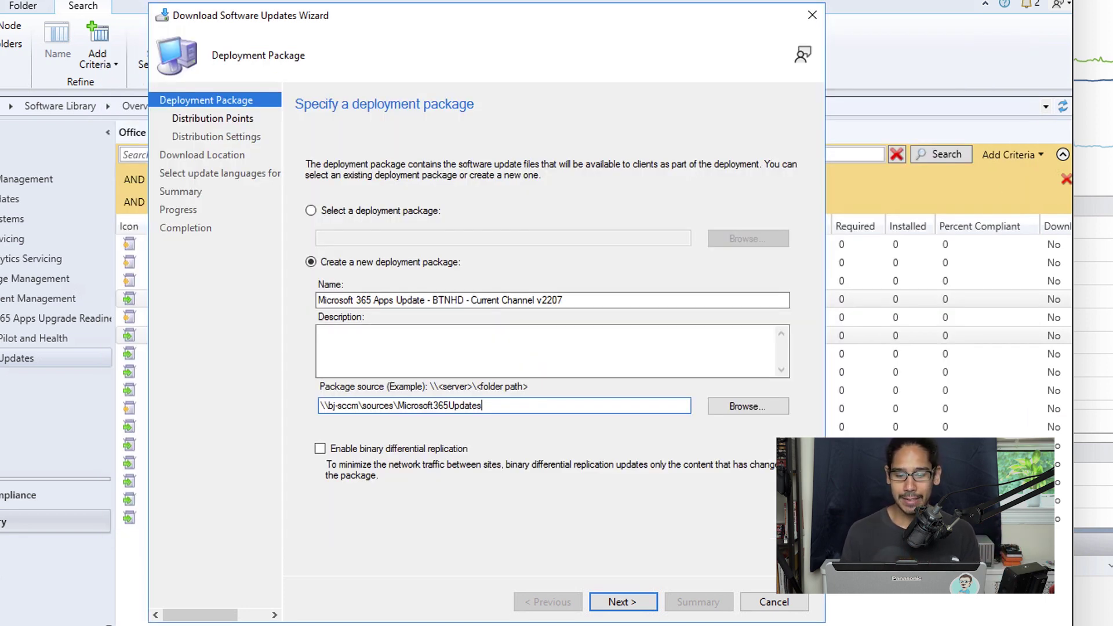
{"action": "key", "text": "Return"}
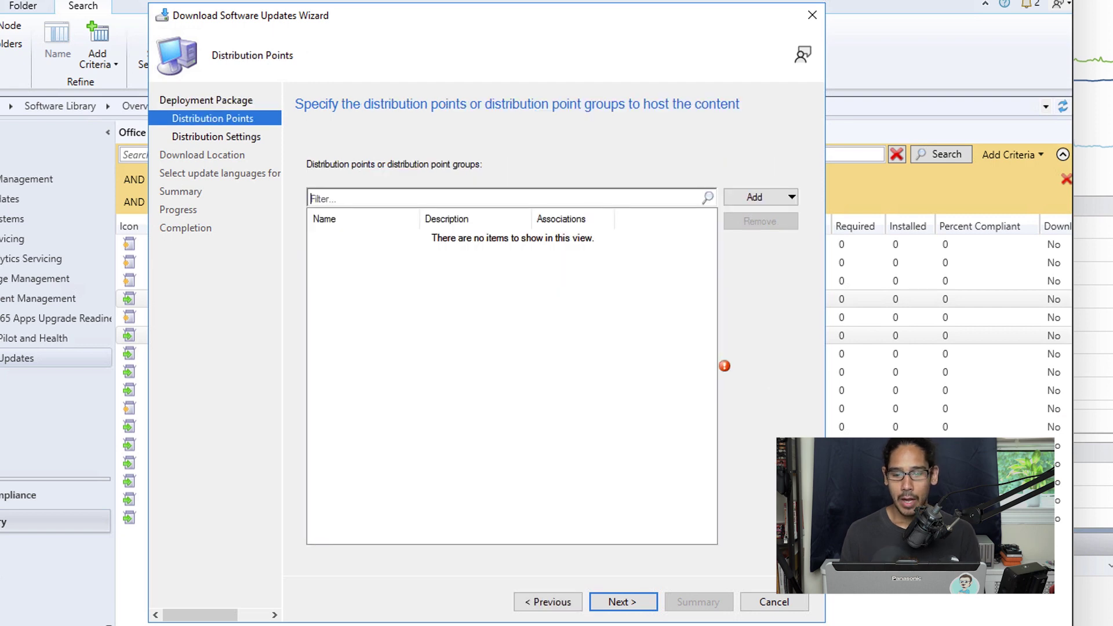
Step: Add the distribution point BJ-SCCM.BTNHD.EDU to host the deployment package content
{"action": "left_click", "coordinate": [760, 197]}
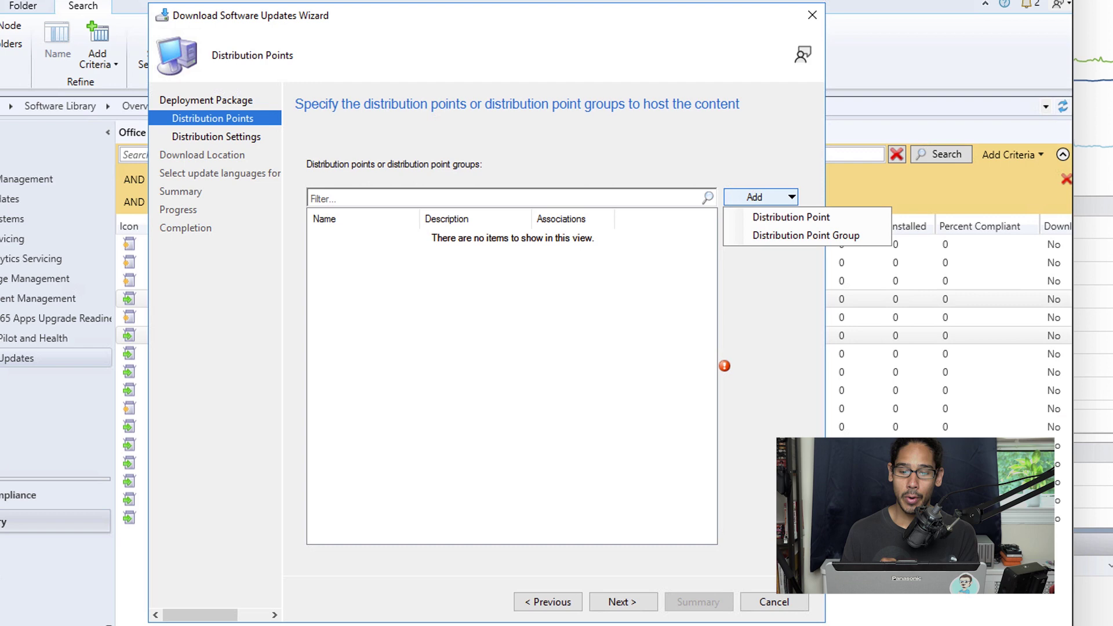
{"action": "left_click", "coordinate": [790, 217]}
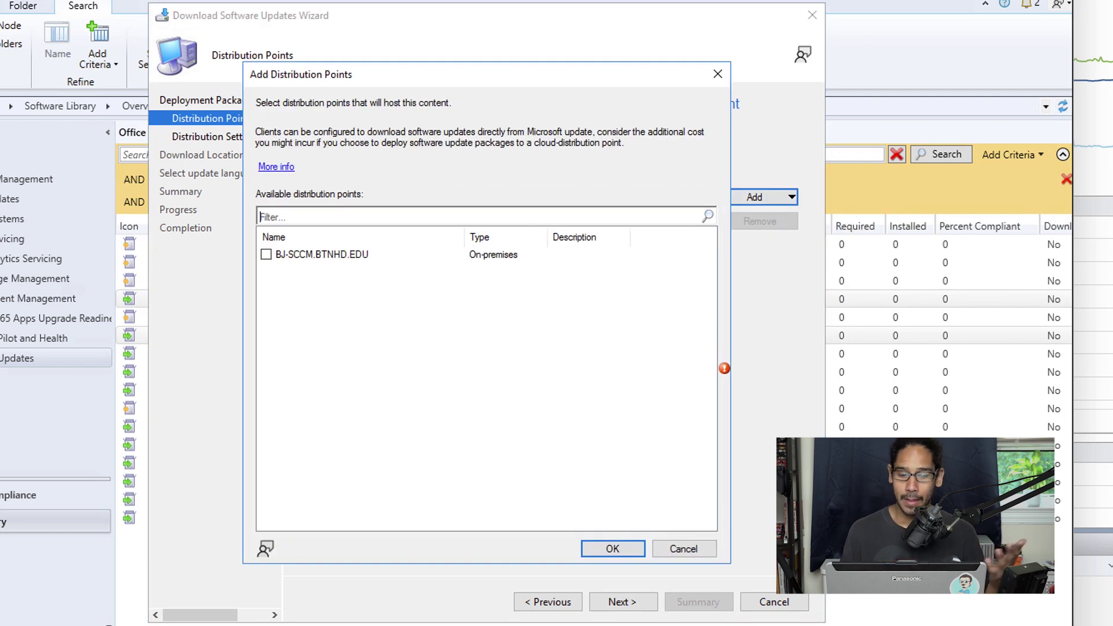
{"action": "key", "text": "Tab"}
{"action": "key", "text": "space"}
{"action": "key", "text": "Return"}
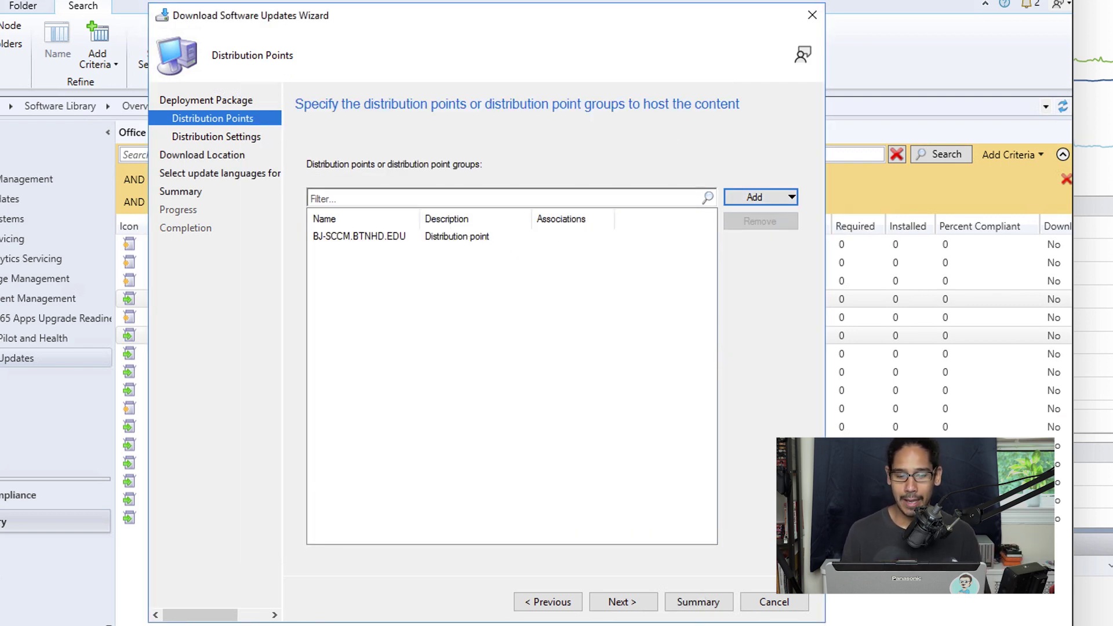
{"action": "key", "text": "alt+n"}
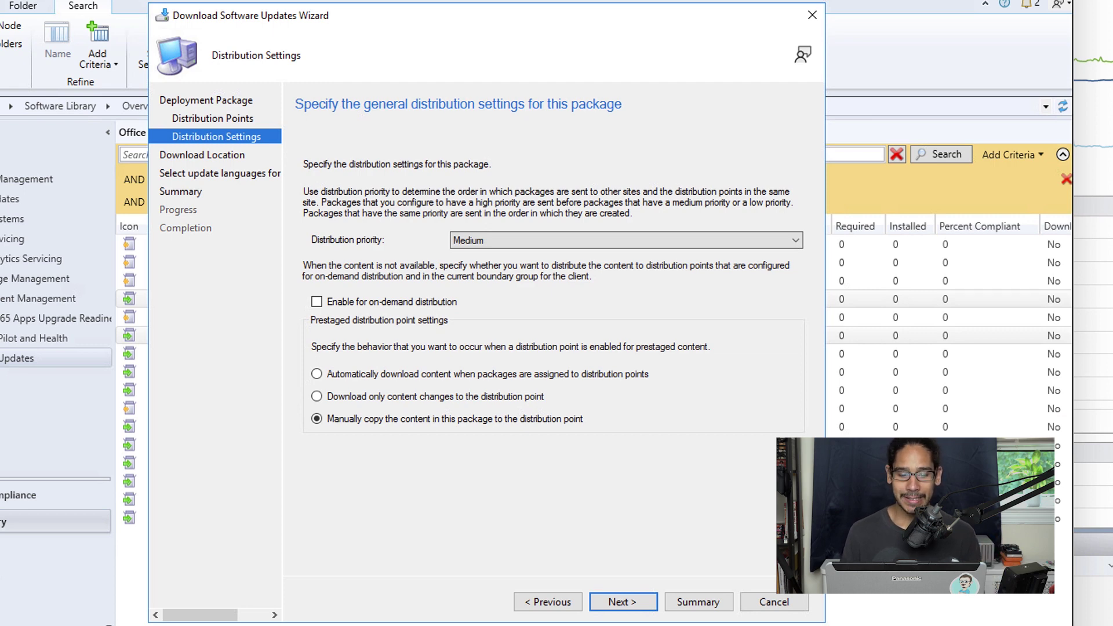
Step: Accept the default distribution settings, Internet download location and update languages, run the download, and close the finished wizard
{"action": "key", "text": "alt+n"}
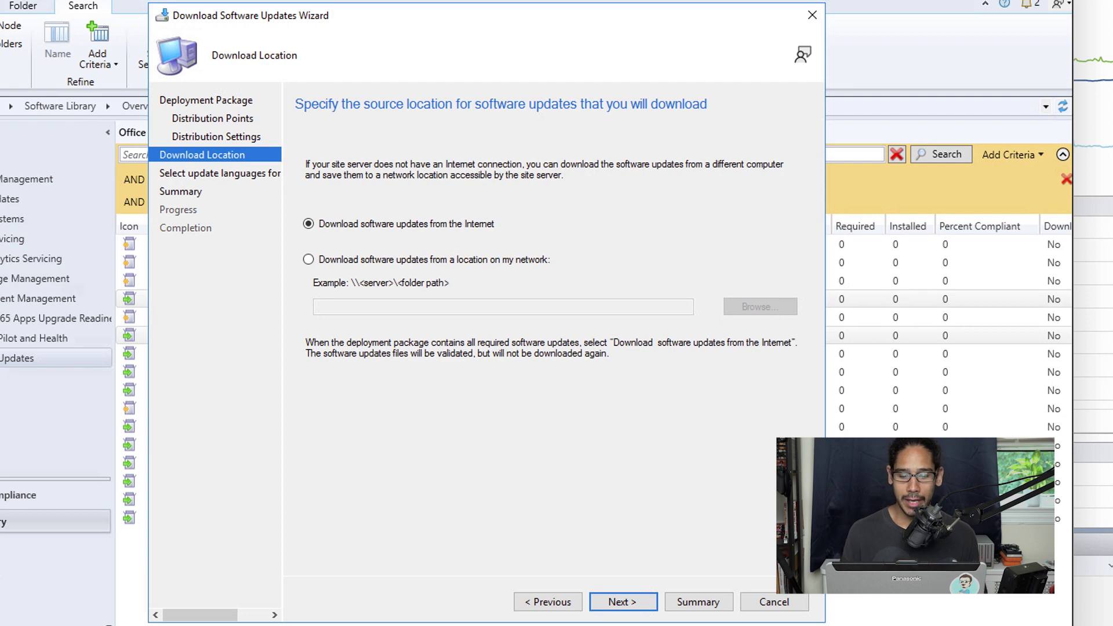
{"action": "key", "text": "alt+n"}
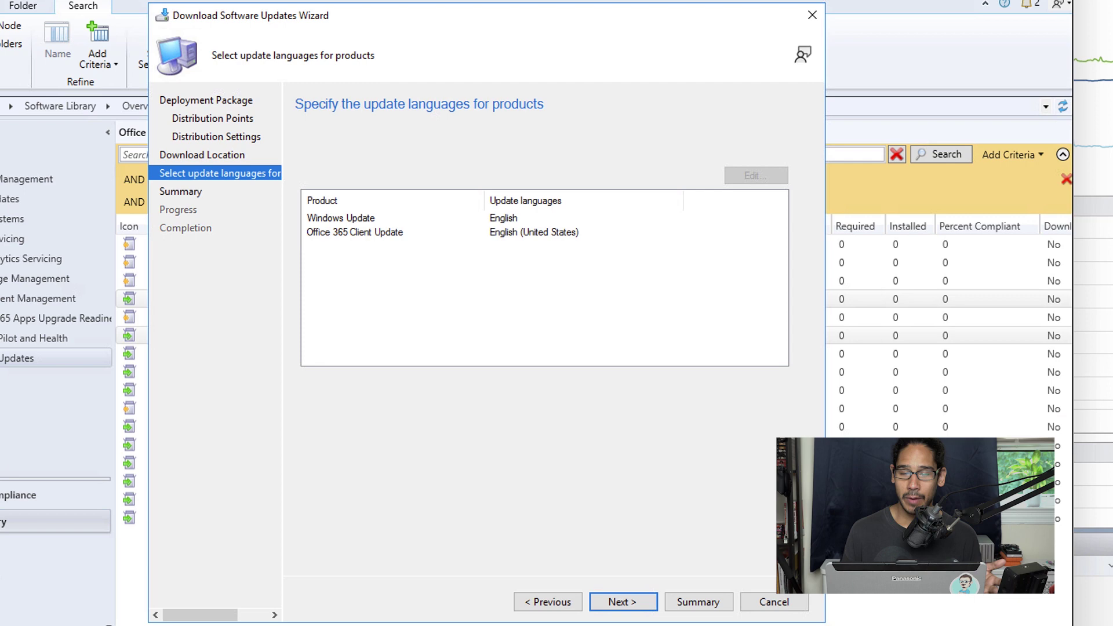
{"action": "key", "text": "alt+n"}
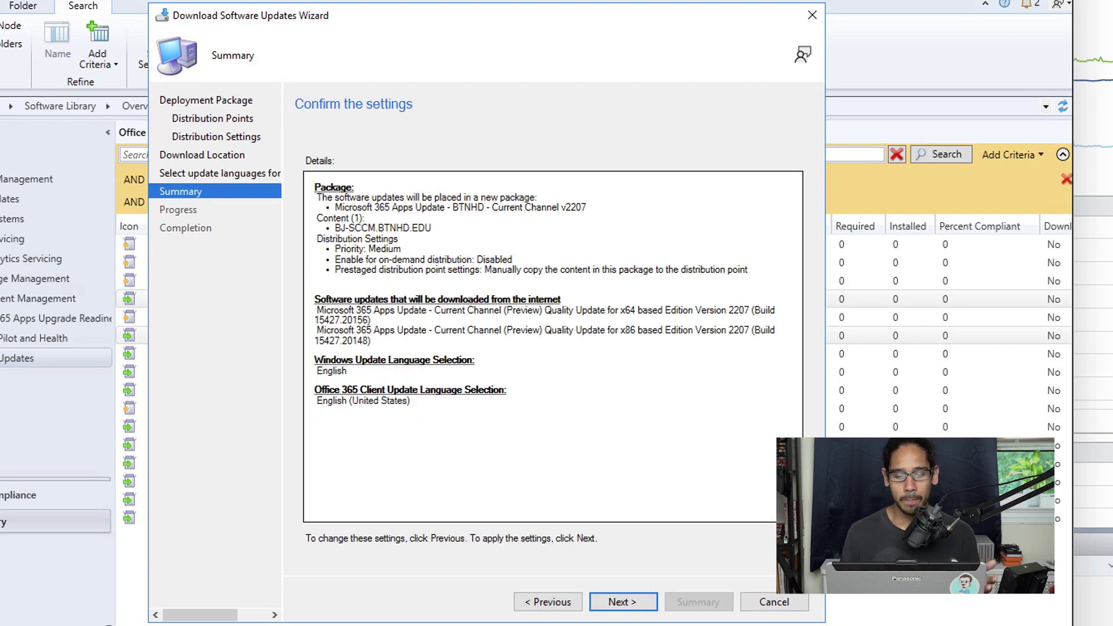
{"action": "key", "text": "alt+n"}
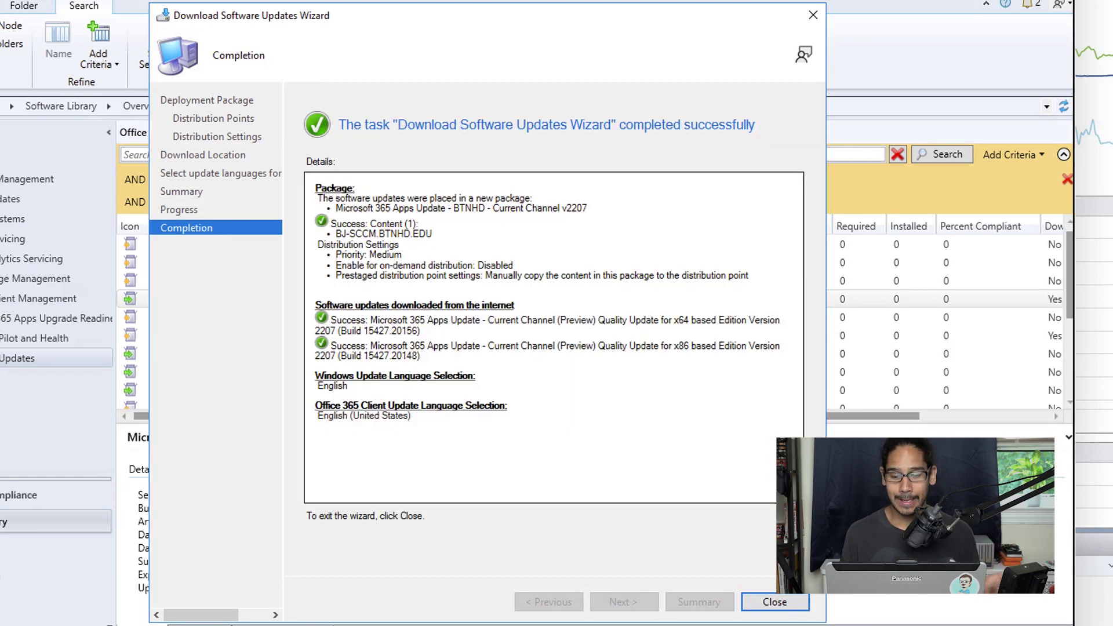
{"action": "left_click", "coordinate": [774, 602]}
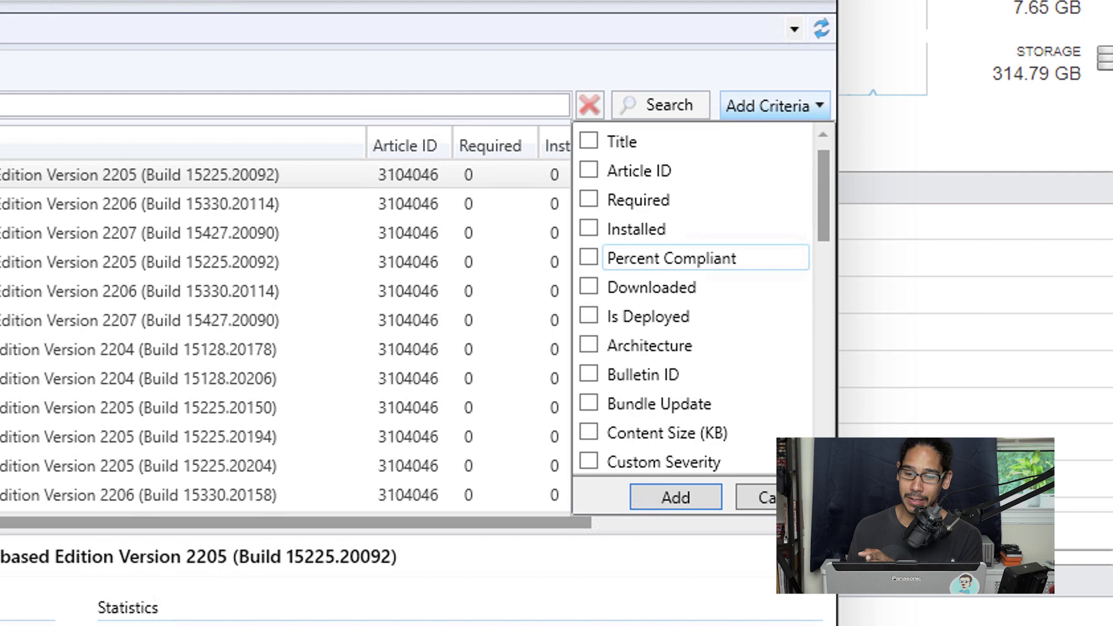
Step: Filter the Office 365 updates by the Downloaded criterion and start deploying both Current Channel (Preview) Version 2207 updates
{"action": "left_click", "coordinate": [589, 287]}
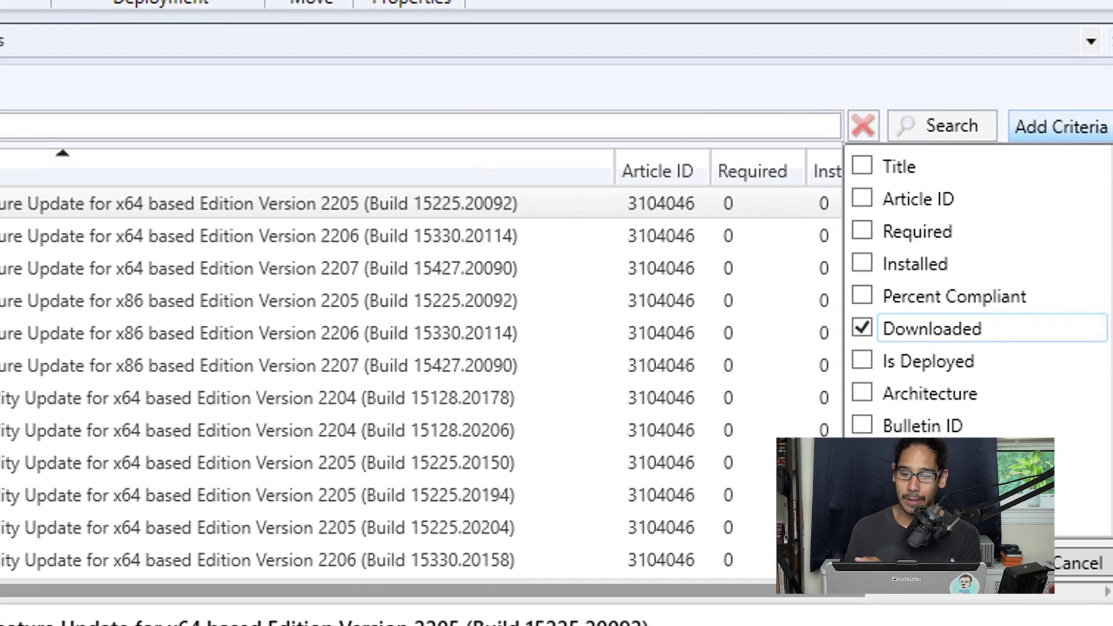
{"action": "left_click", "coordinate": [675, 497]}
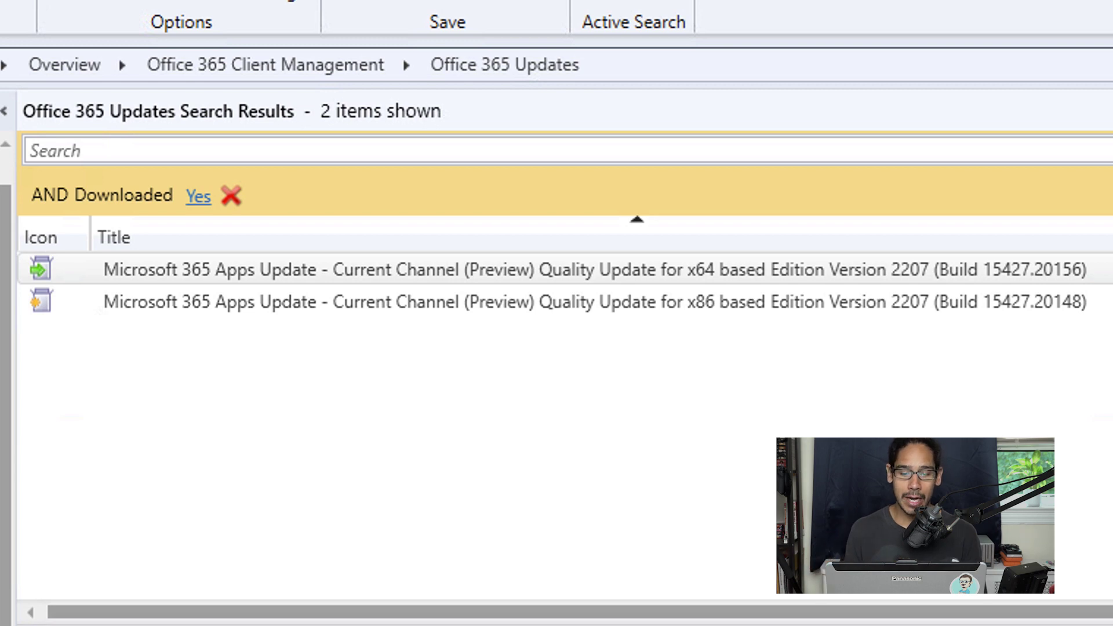
{"action": "key", "text": "ctrl+a"}
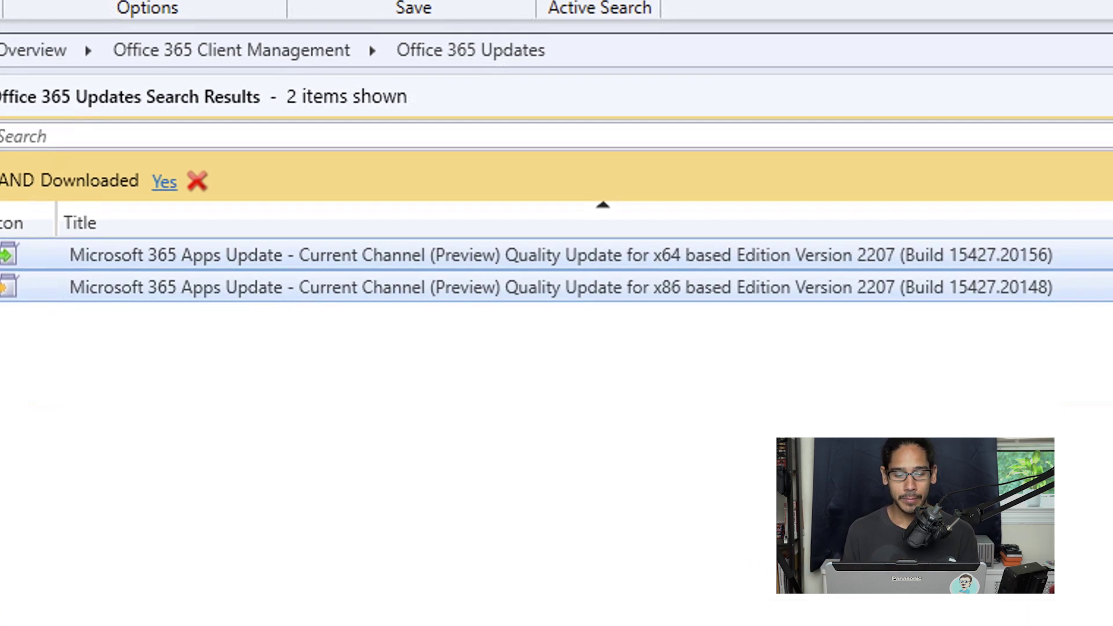
{"action": "right_click", "coordinate": [604, 310]}
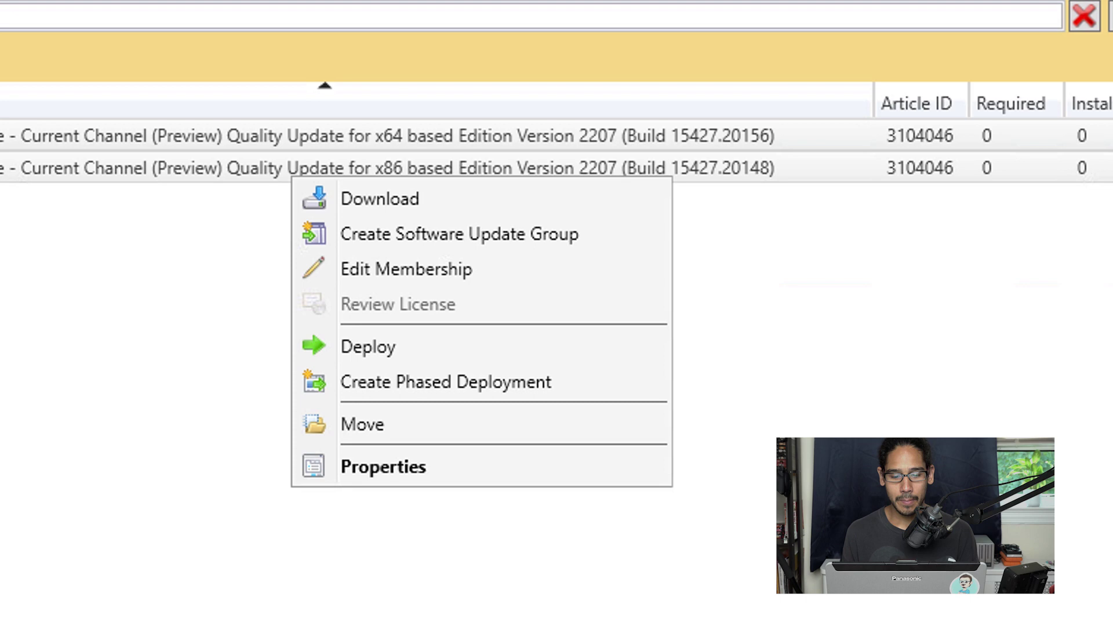
{"action": "left_click", "coordinate": [368, 347]}
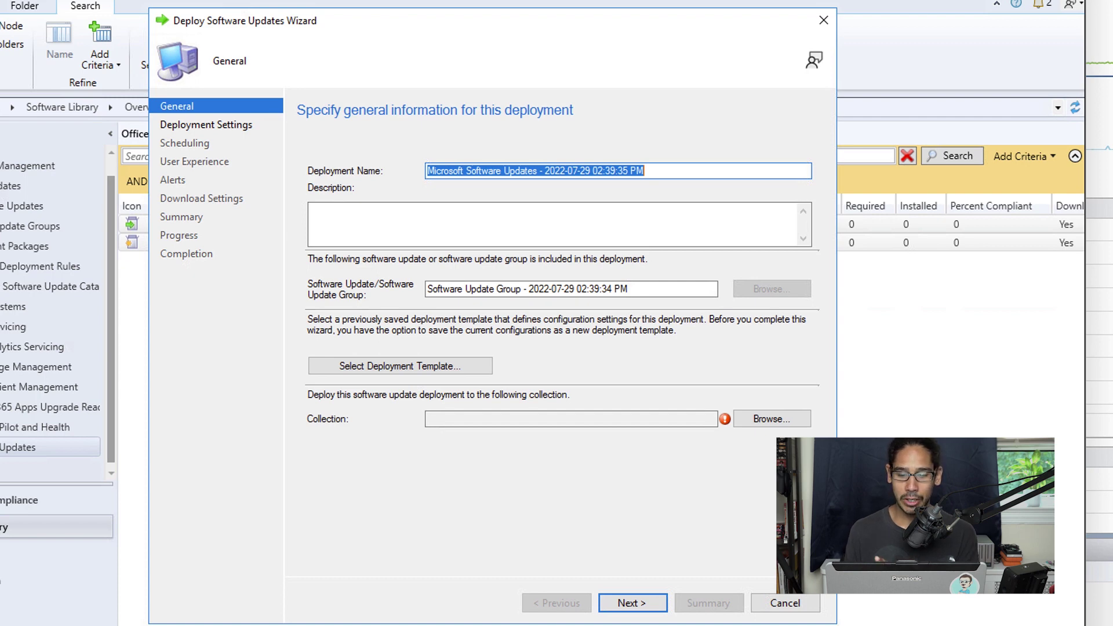
Step: Target the deployment at the All Workstations device collection, keeping the default deployment name
{"action": "left_click", "coordinate": [771, 418]}
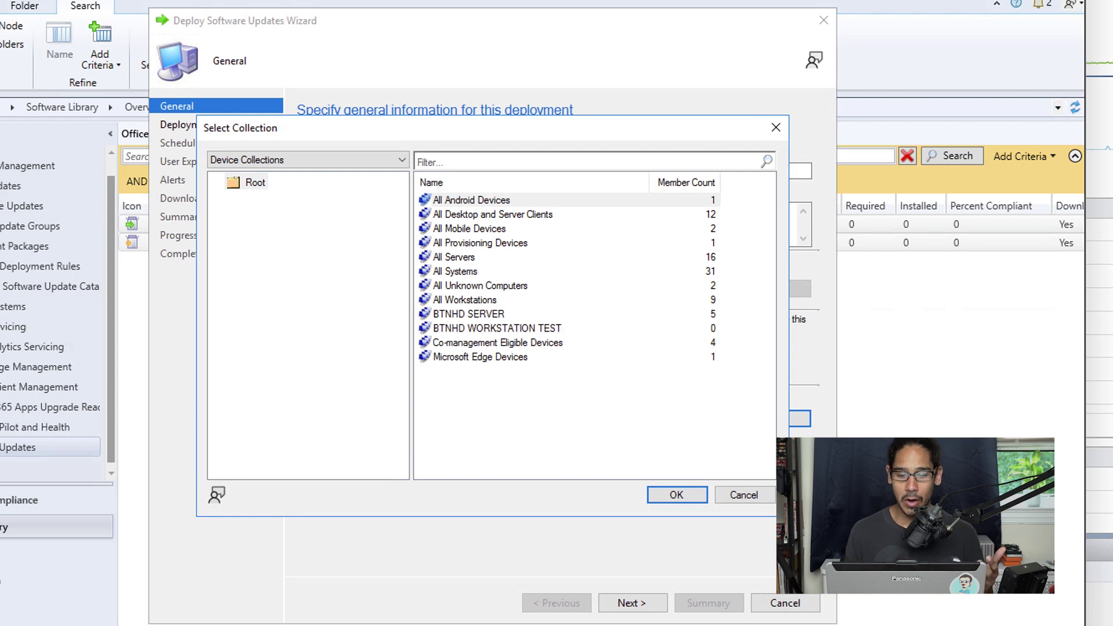
{"action": "left_click", "coordinate": [464, 299]}
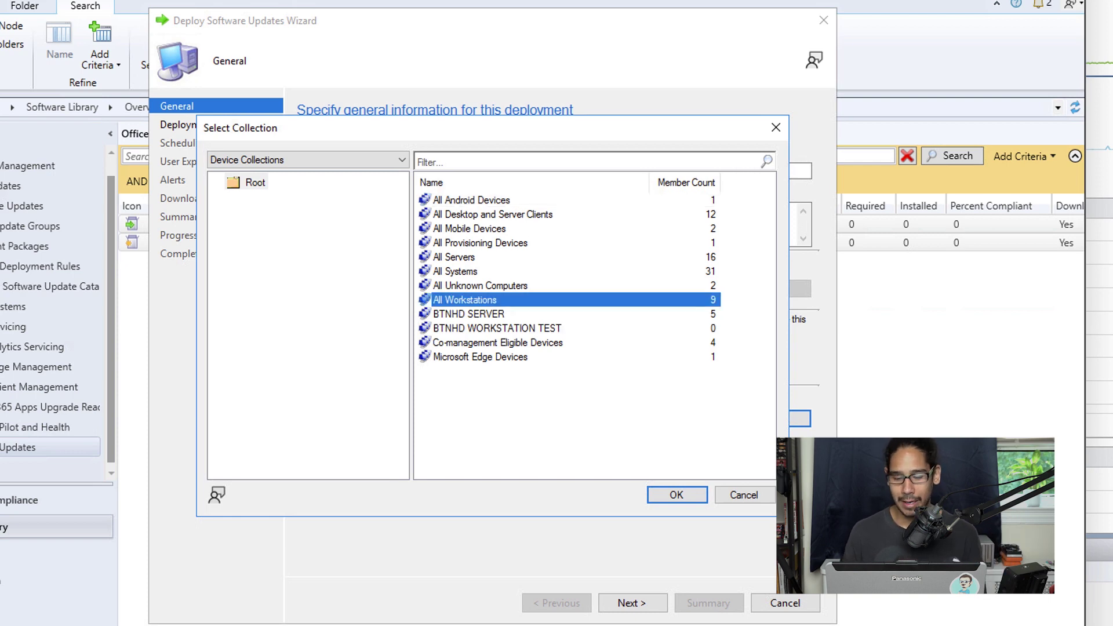
{"action": "key", "text": "Return"}
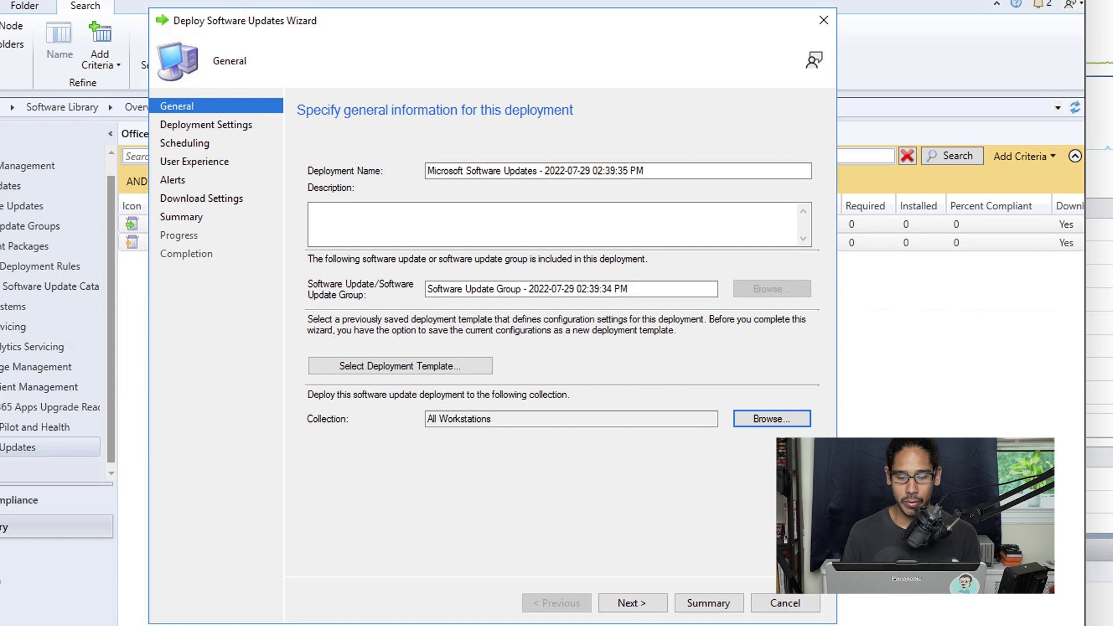
{"action": "key", "text": "alt+n"}
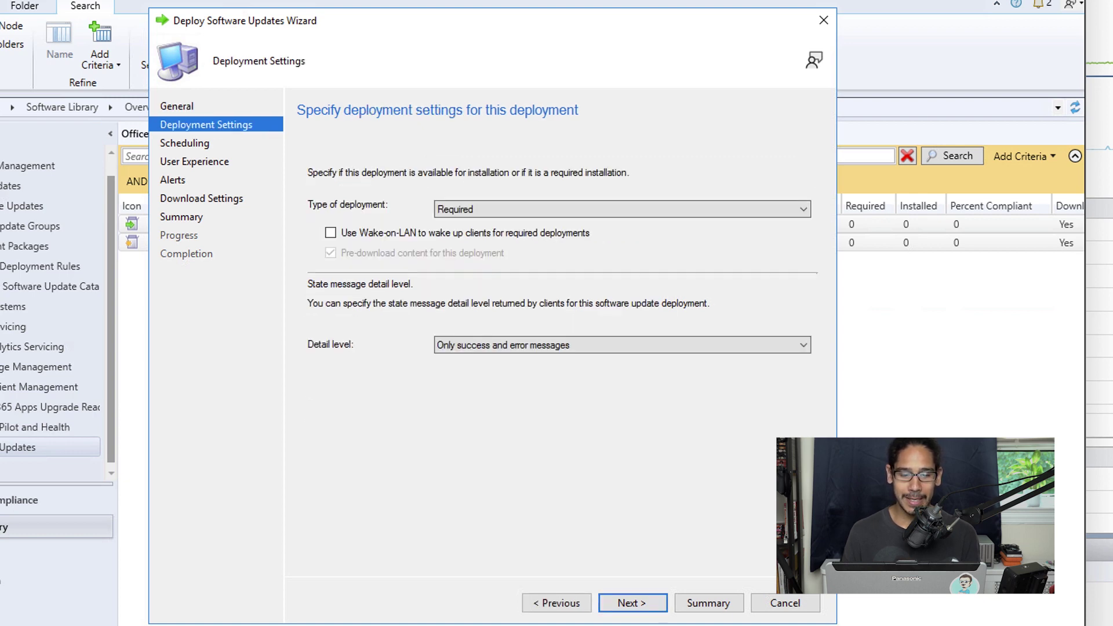
Step: Accept the Required deployment type, the 8/5/2022 2:40 PM installation deadline, and the default user experience and alert settings
{"action": "key", "text": "alt+n"}
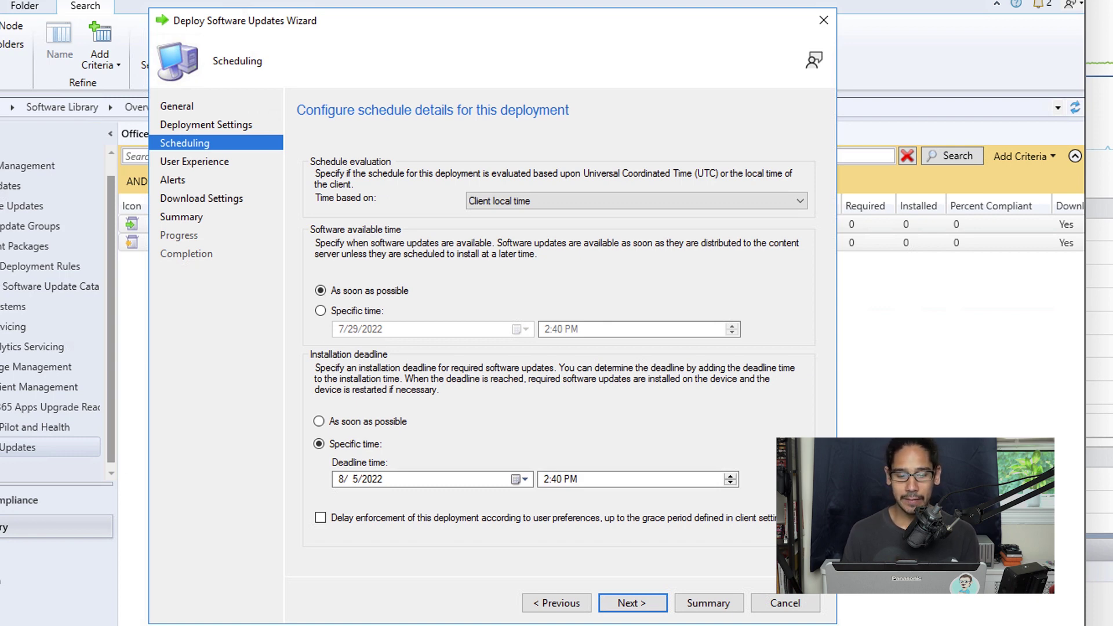
{"action": "key", "text": "alt+n"}
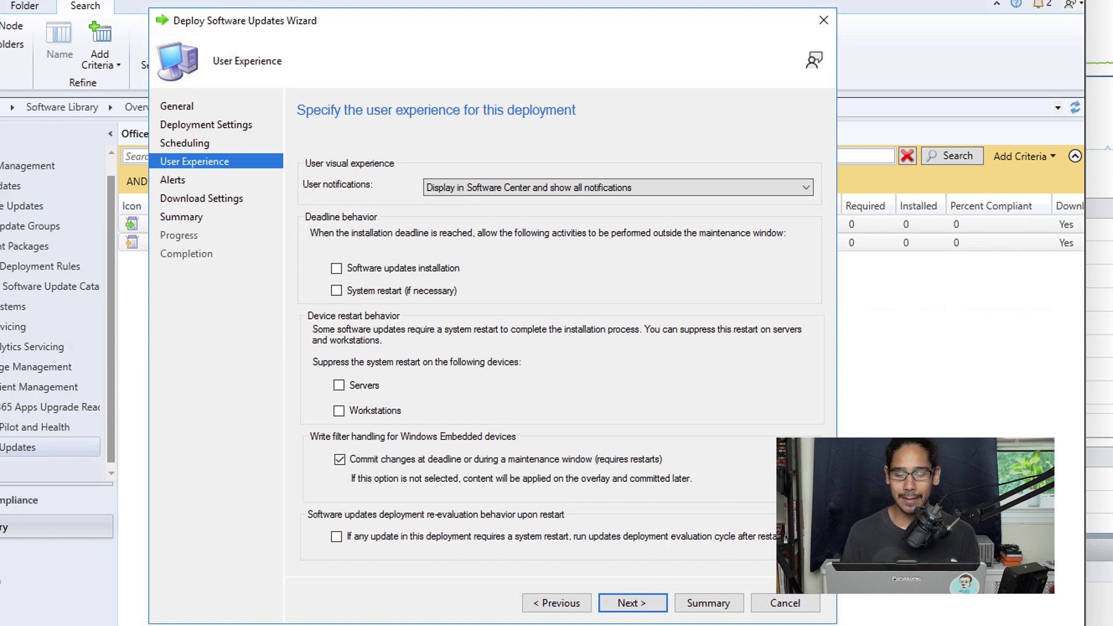
{"action": "key", "text": "Return"}
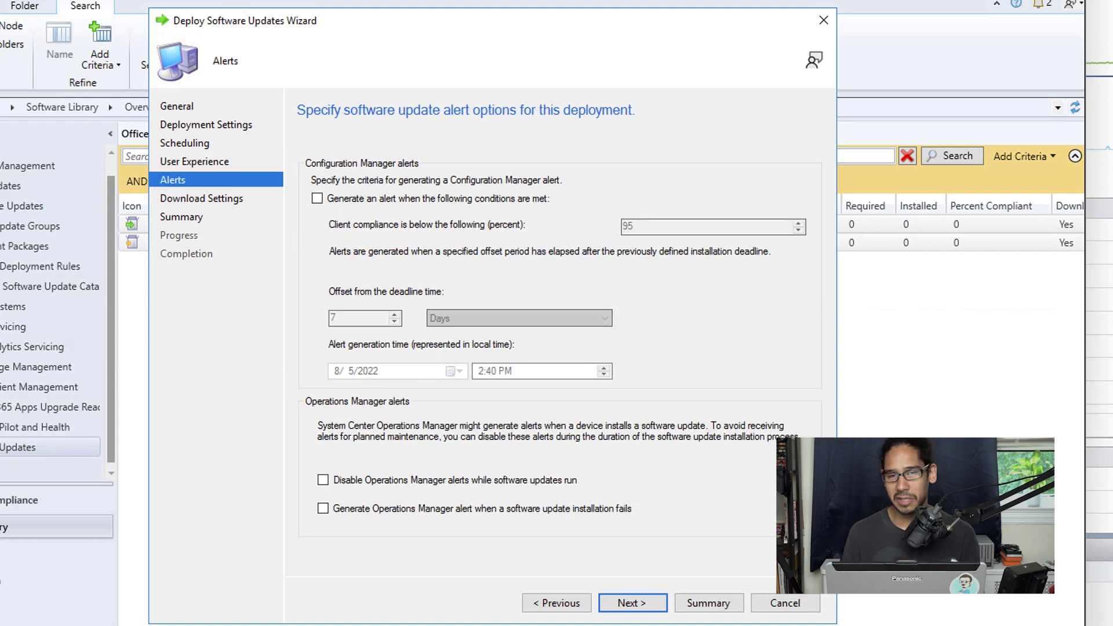
{"action": "key", "text": "Return"}
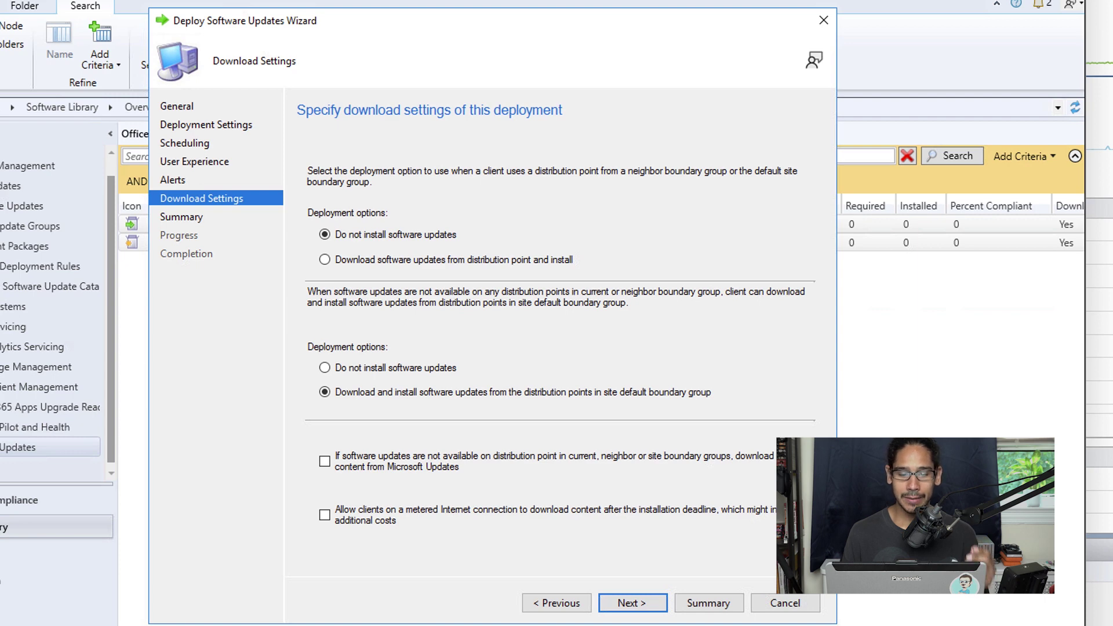
Step: Choose to download software updates from the distribution point and install for neighbor or default boundary groups, and complete the deployment
{"action": "left_click", "coordinate": [325, 259]}
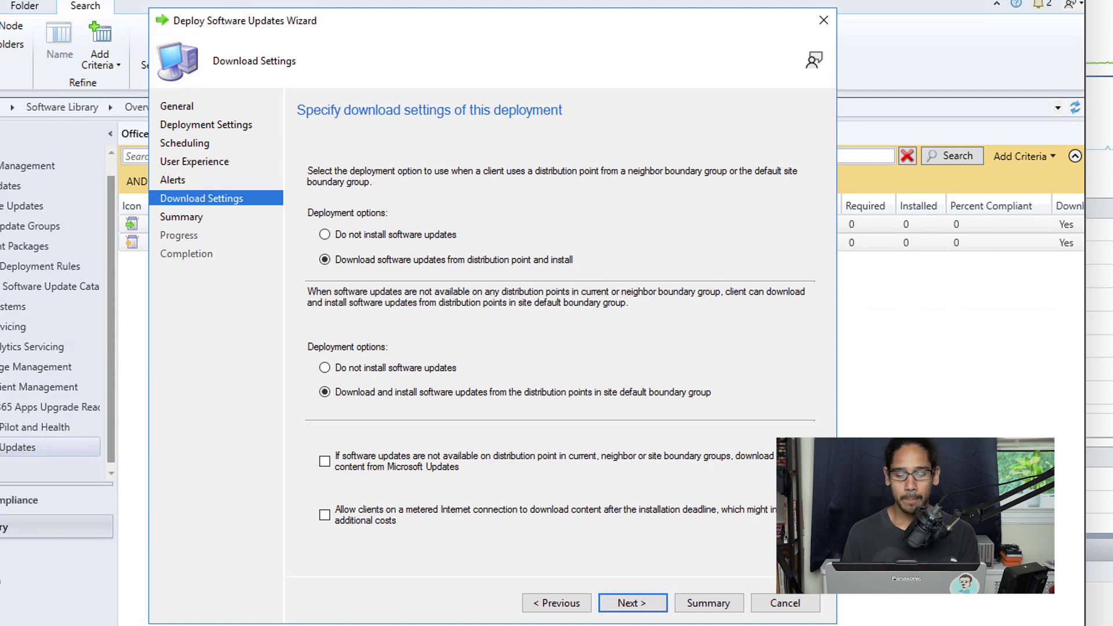
{"action": "key", "text": "Return"}
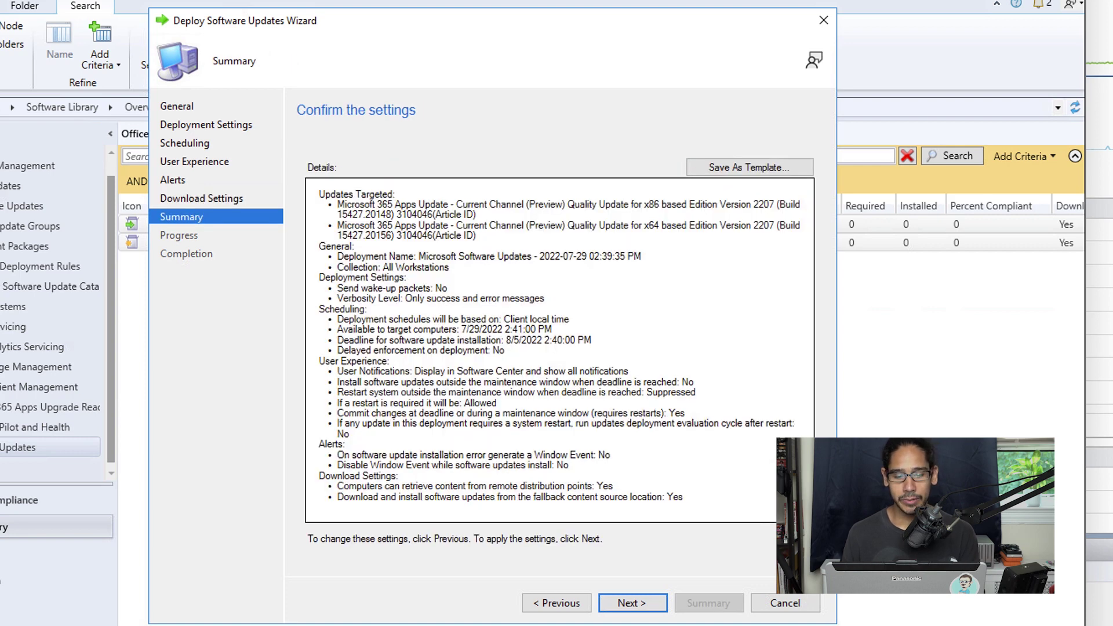
{"action": "key", "text": "Return"}
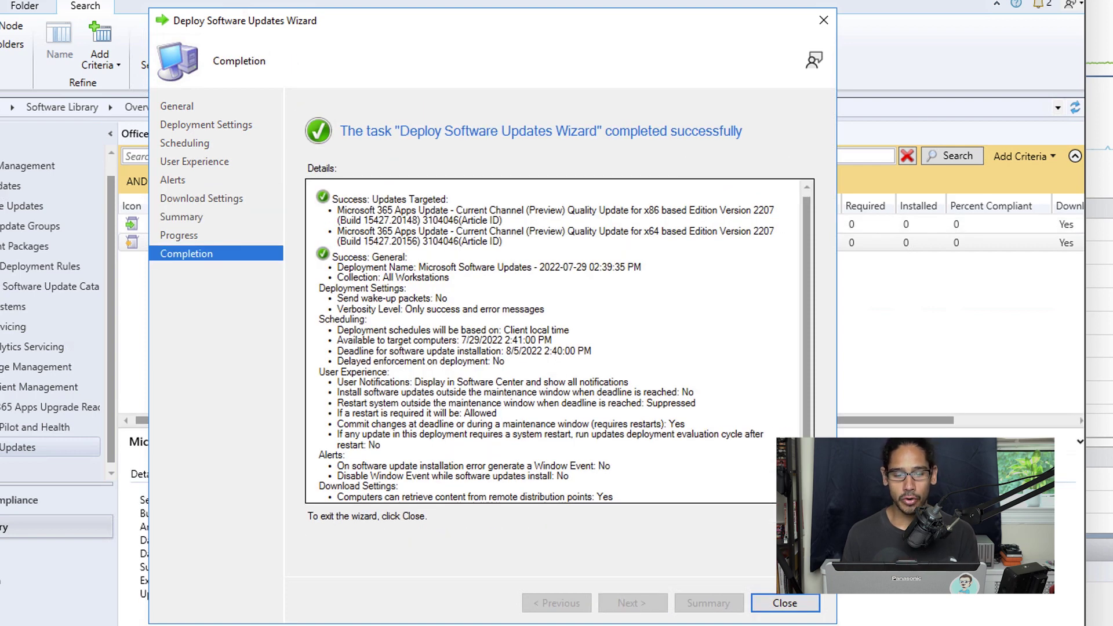
{"action": "key", "text": "Return"}
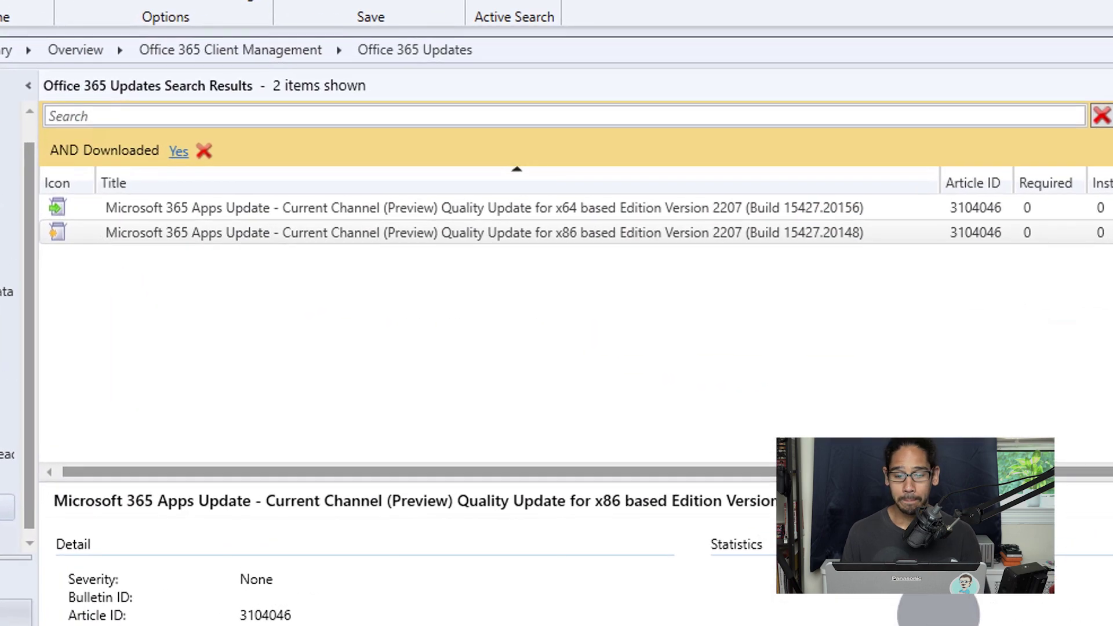